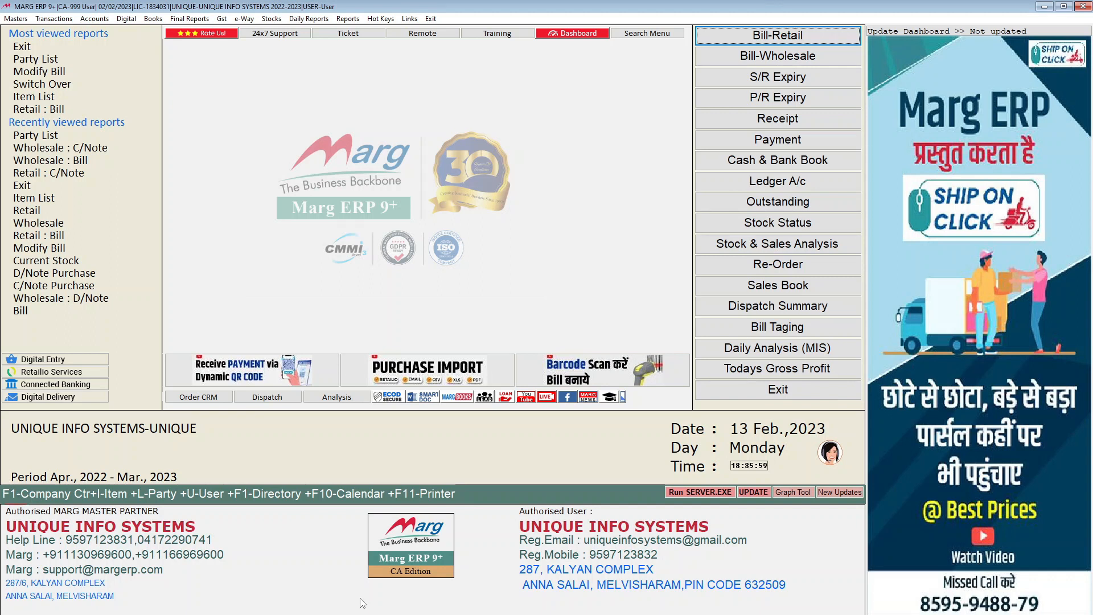
Open a new sale bill entry from the sale transactions
left_click(54, 20)
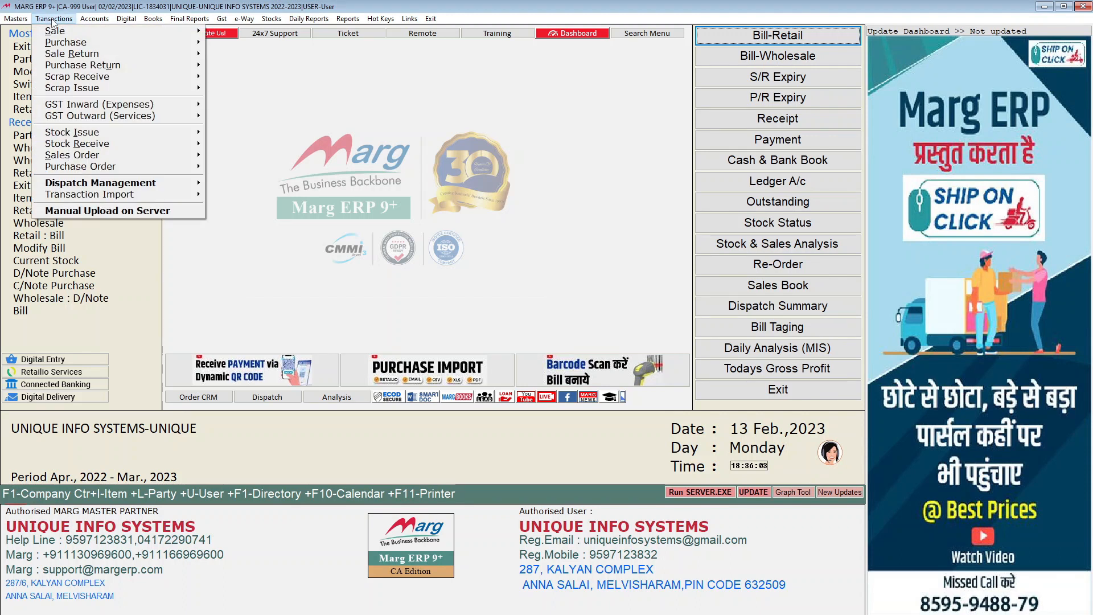
mouse_move(106, 35)
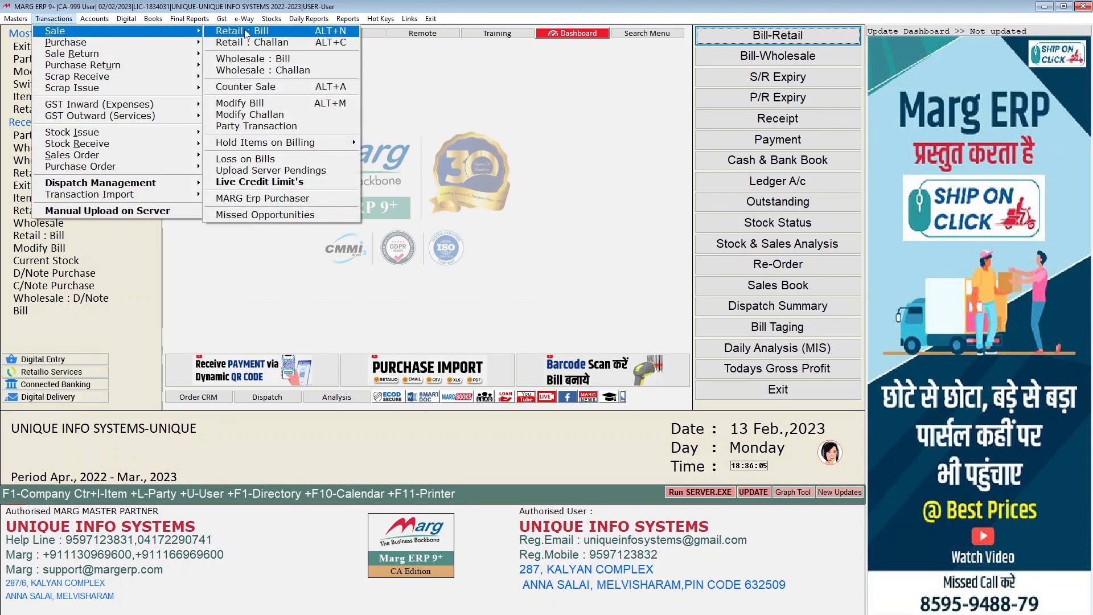
left_click(253, 65)
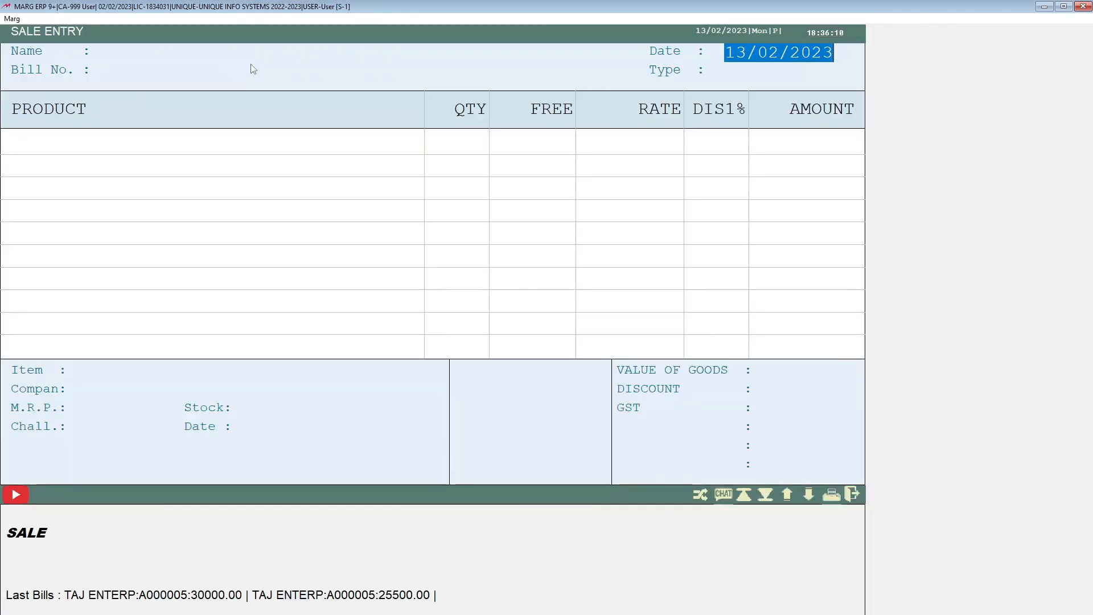
Set the bill date to 11-1-2023 and allow the date that differs from today
type("11-1-2023")
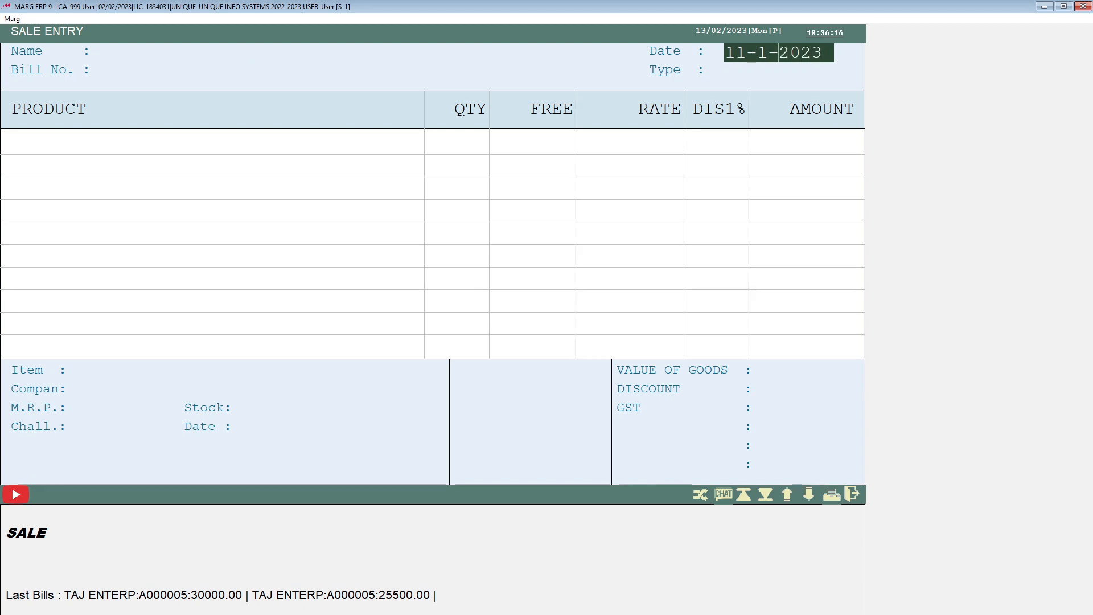
key("Return")
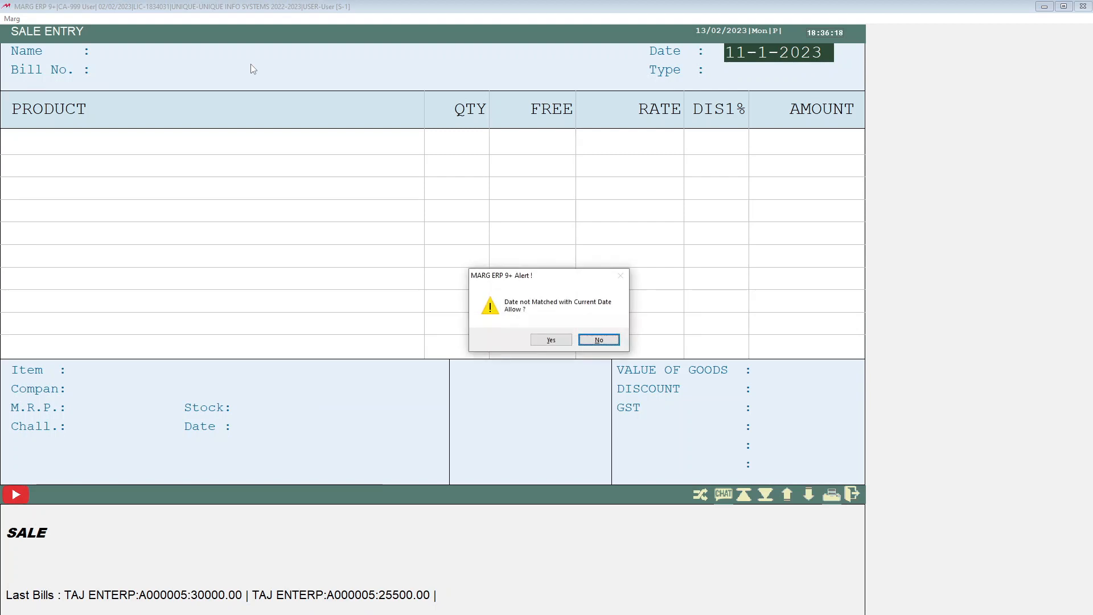
key("Left")
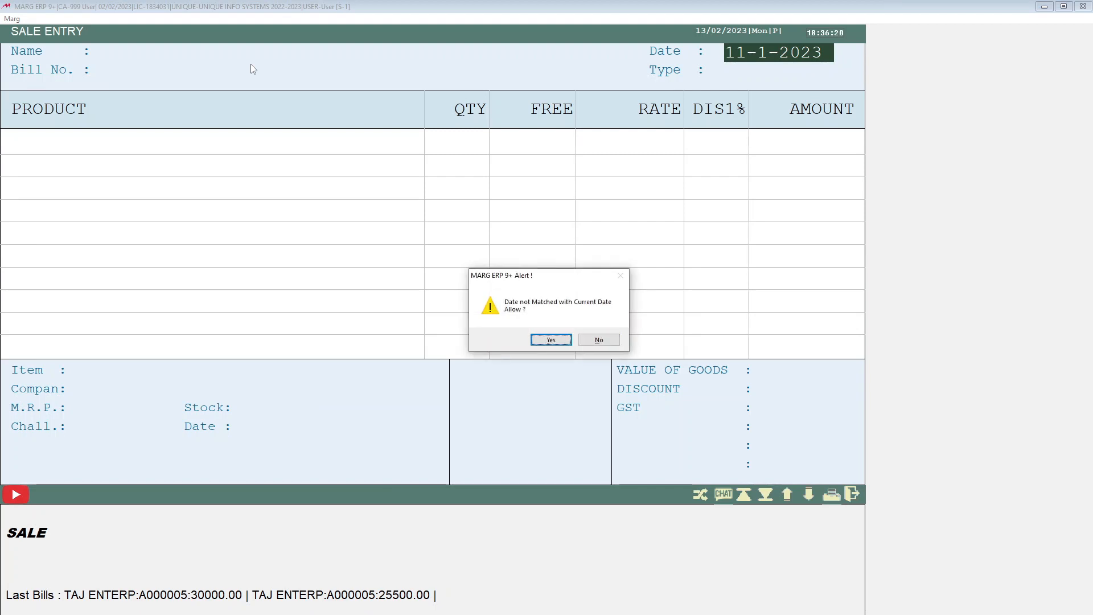
key("Return")
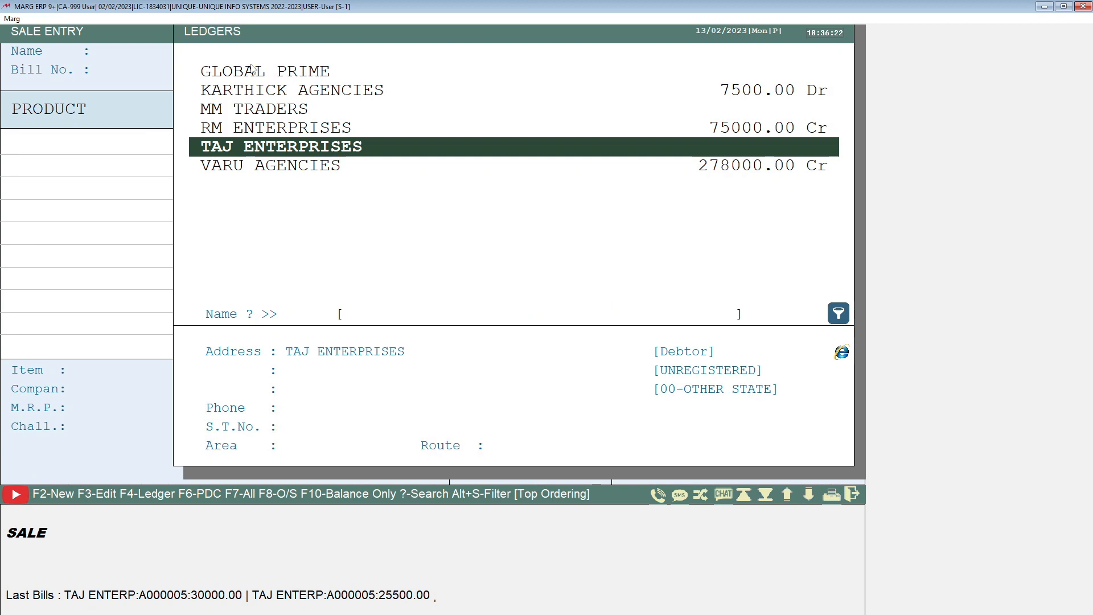
key("Up")
key("Up")
key("Up")
key("Up")
key("Down")
key("Down")
key("Down")
key("Down")
key("F2")
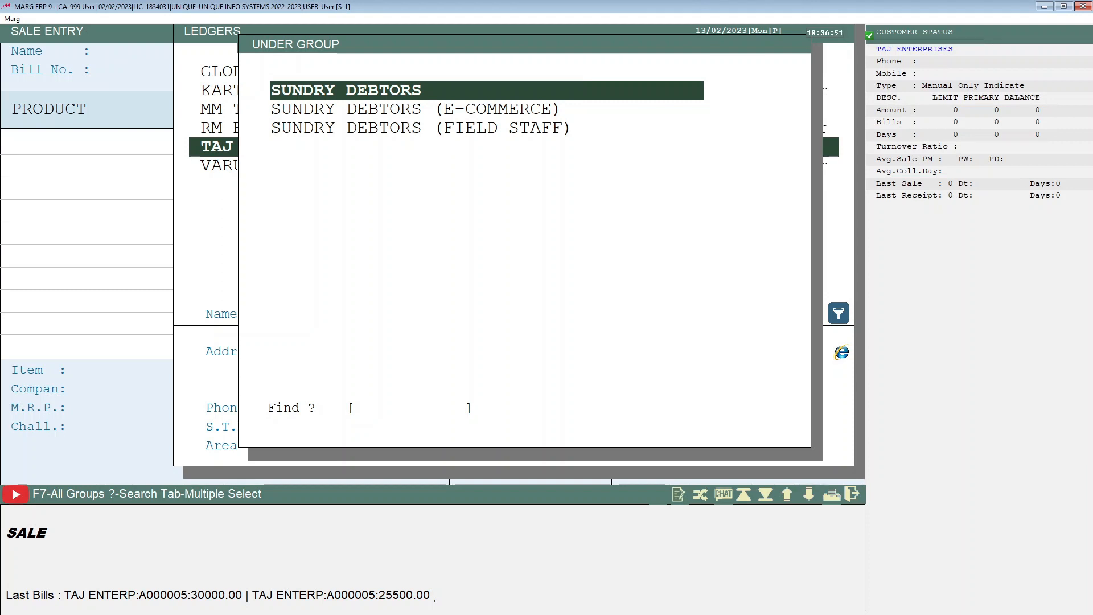
key("Return")
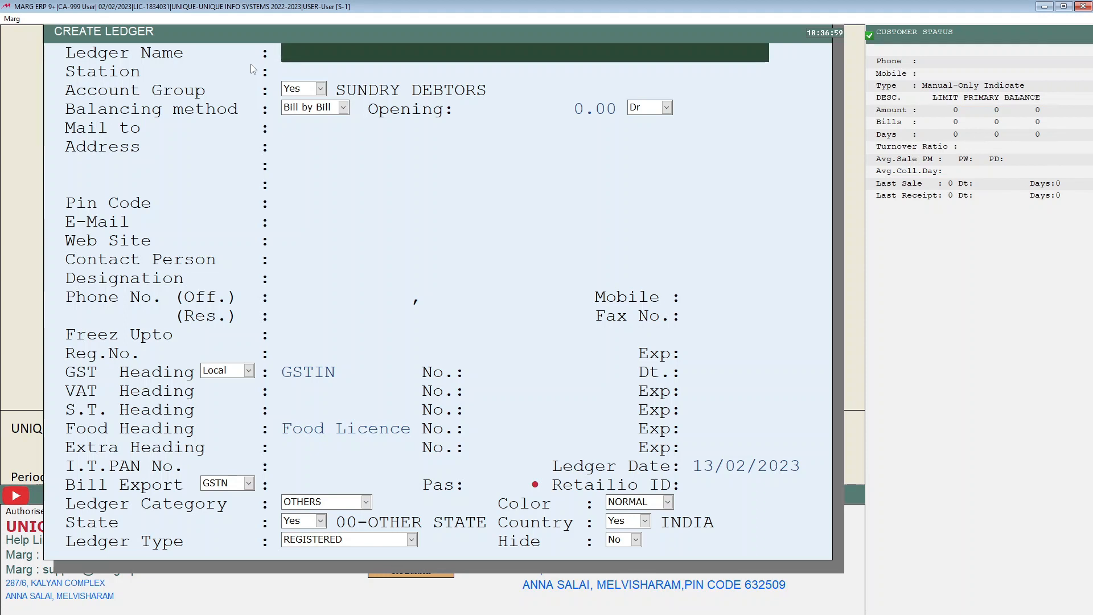
key("Escape")
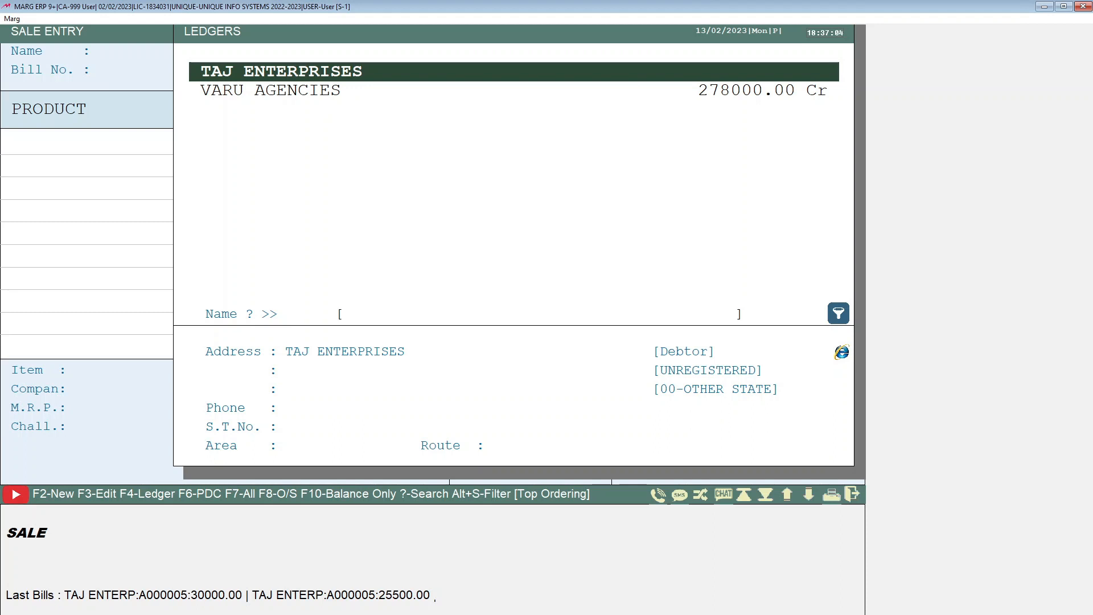
Select TAJ ENTERPRISES as the bill's party and move to the product list
key("Return")
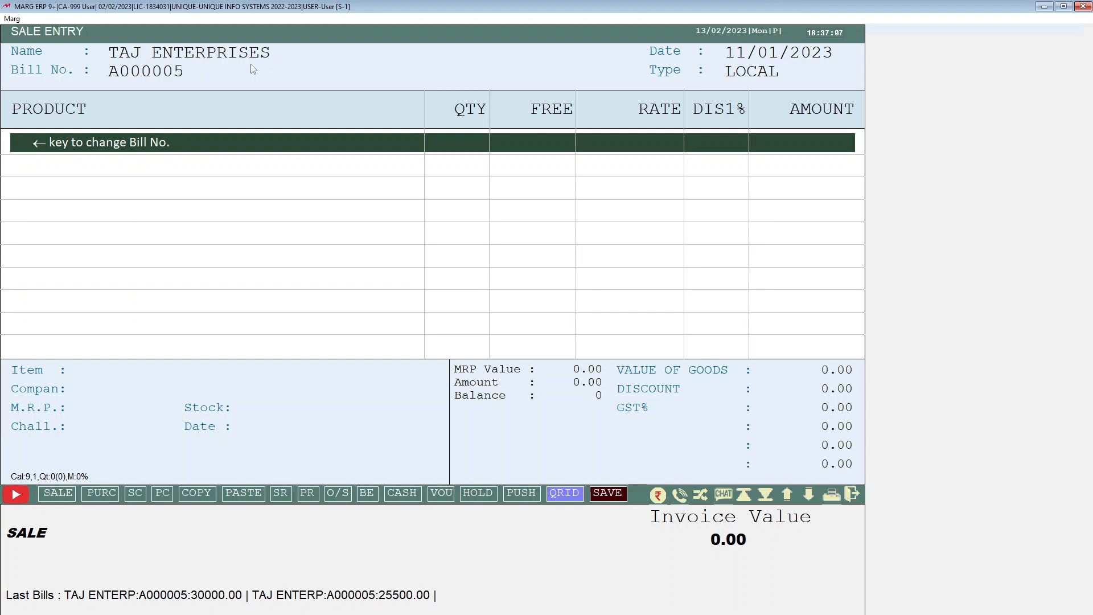
key("Return")
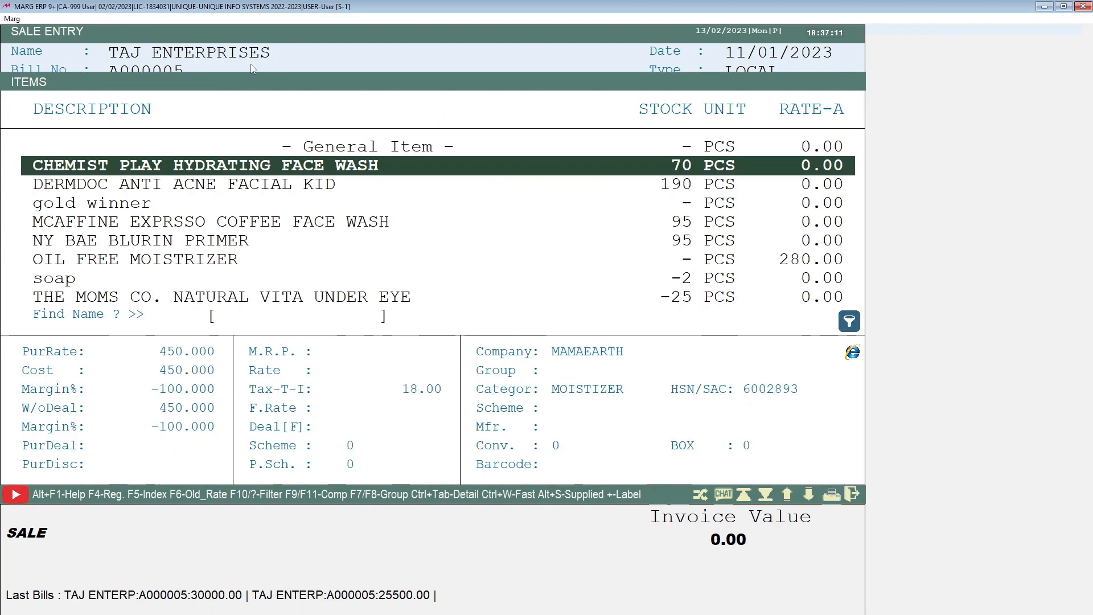
key("Down")
key("Up")
key("Down")
key("Up")
key("F2")
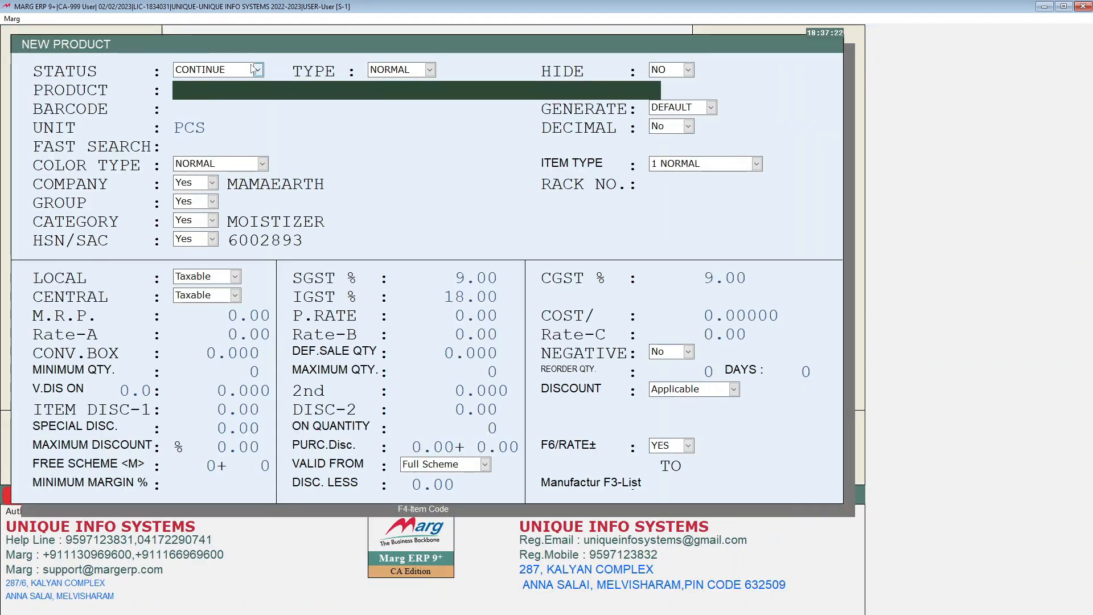
key("Escape")
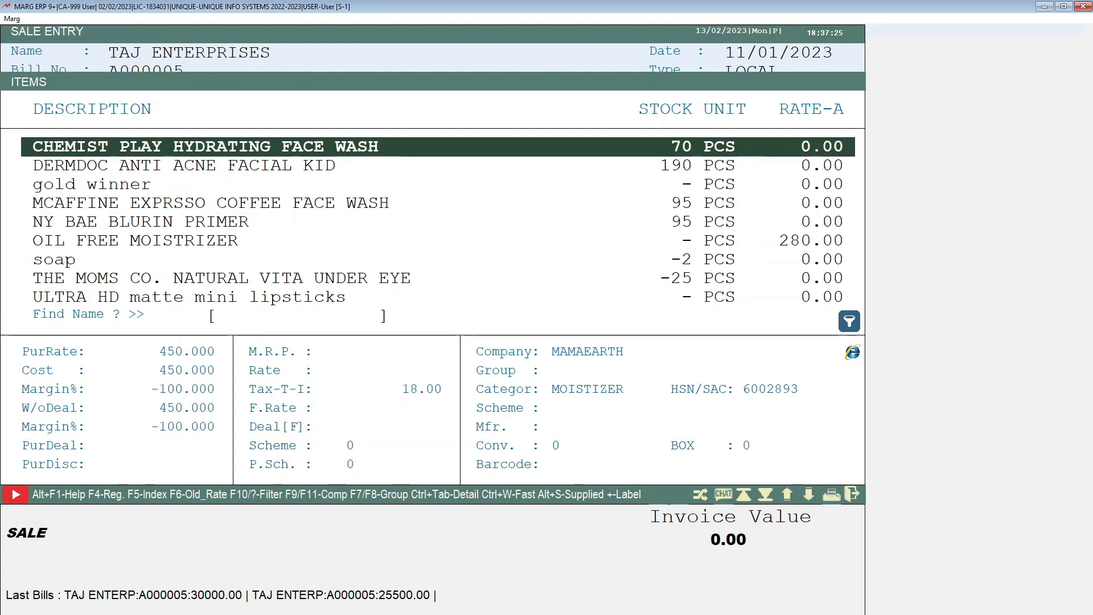
Add CHEMIST PLAY HYDRATING FACE WASH to the bill with a quantity of 10
key("Return")
key("Left")
key("Return")
key("Escape")
key("Up")
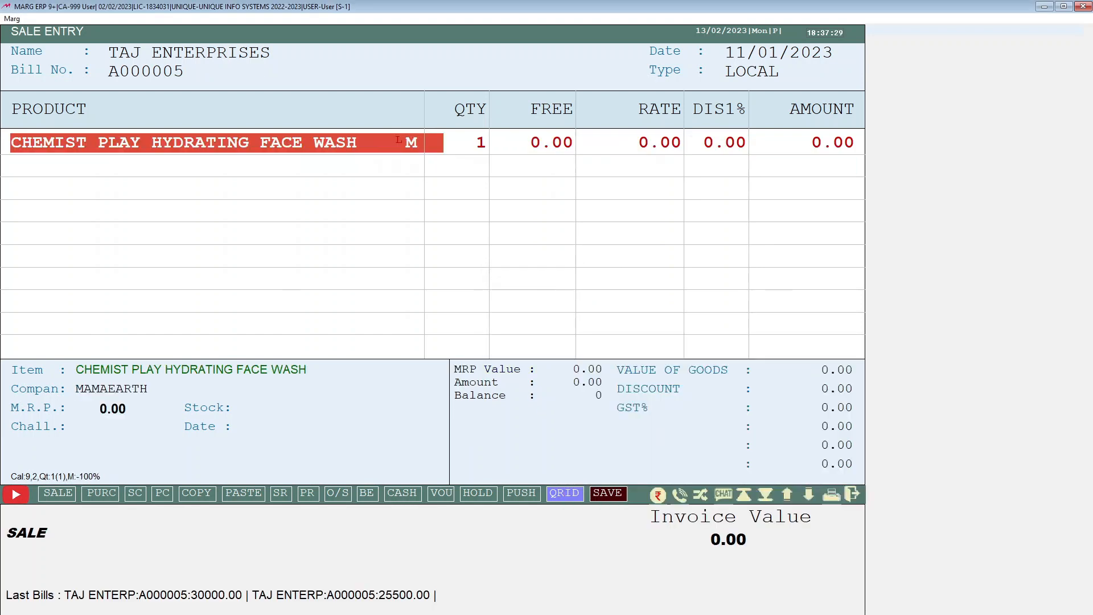
key("Return")
key("Return")
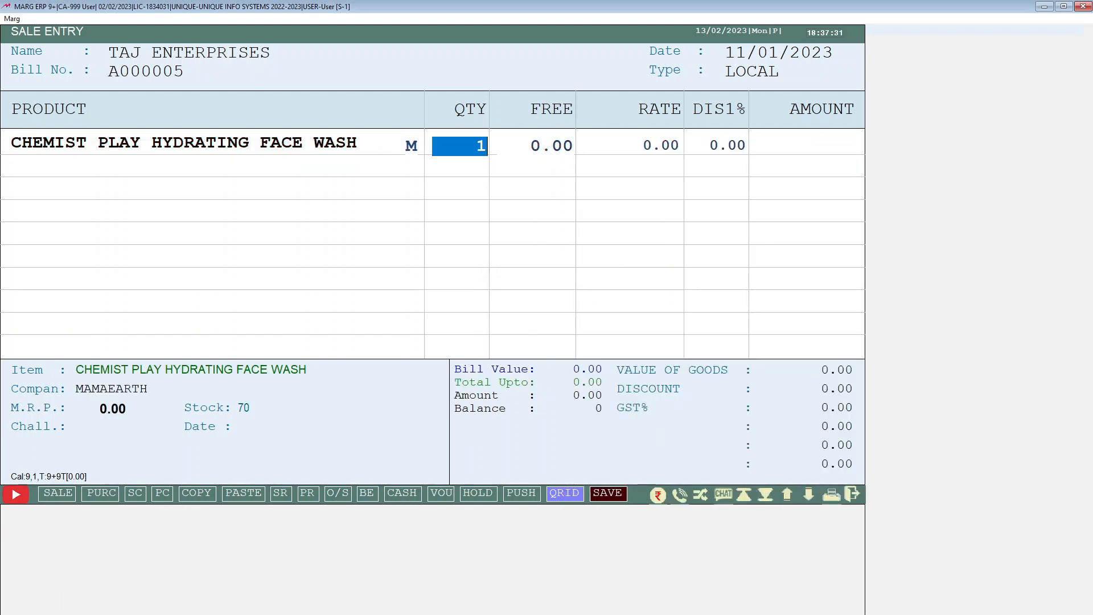
type("10")
Set the face wash's rate to 1000 without storing the rate change
key("Return")
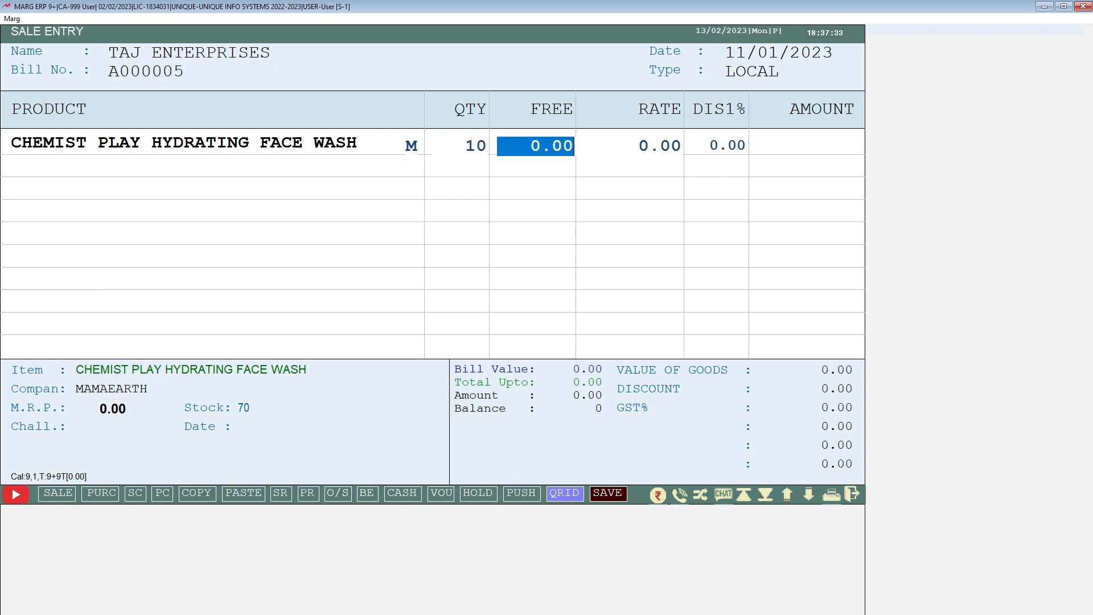
key("Return")
type("1000")
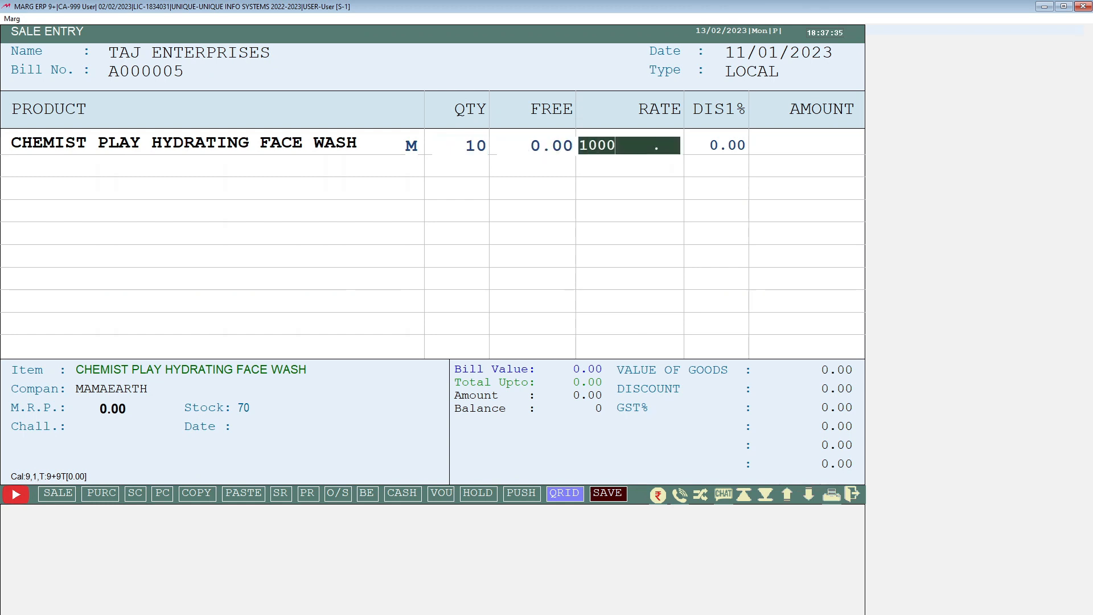
key("Return")
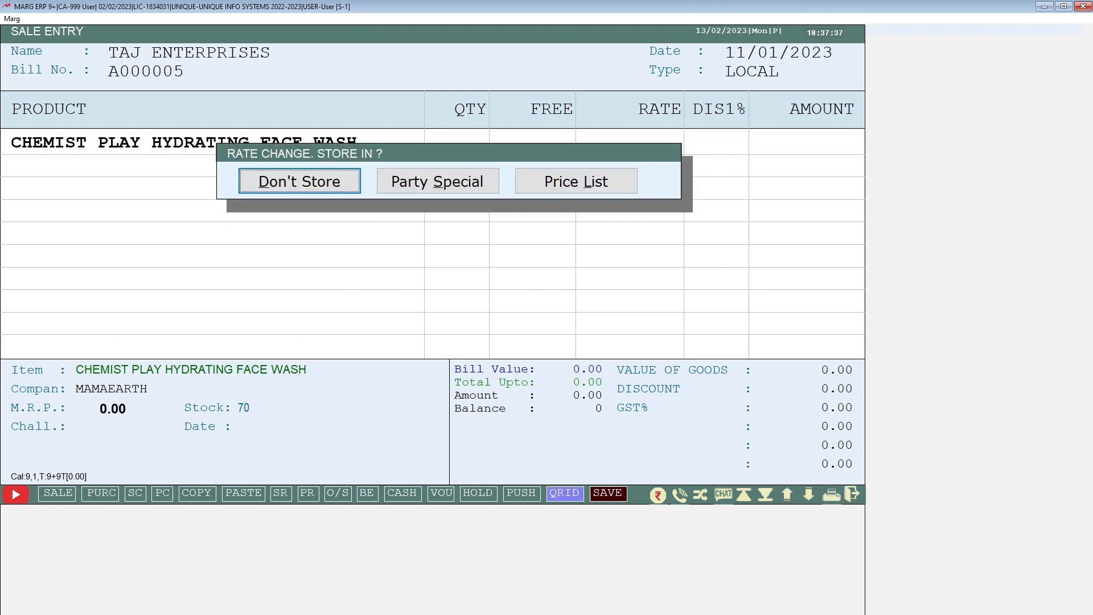
key("Return")
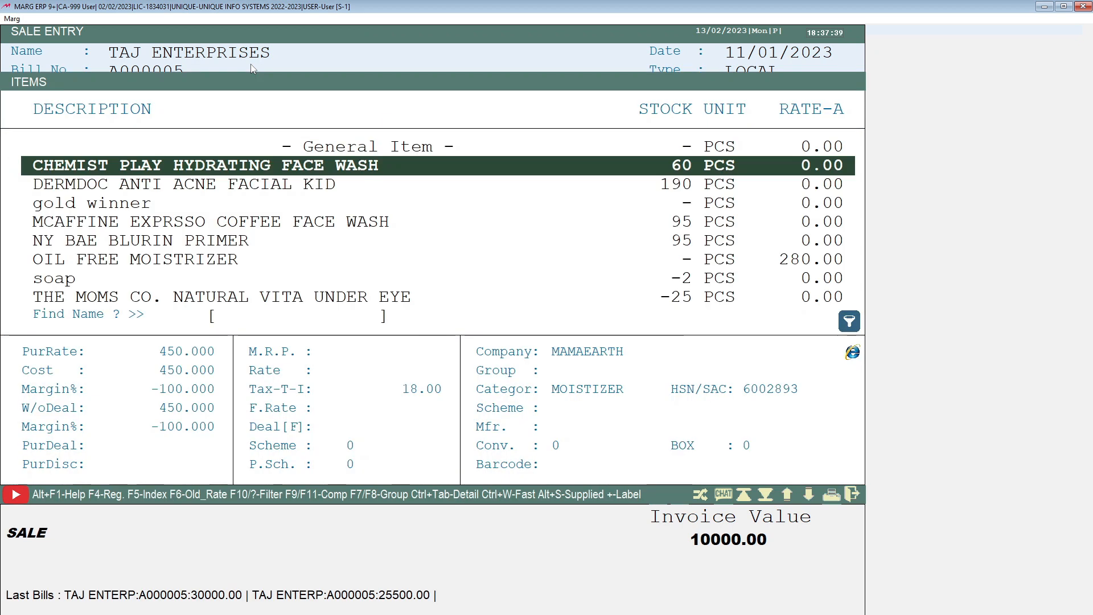
Add DERMDOC ANTI ACNE FACIAL KID as the second line with a quantity of 20
key("Down")
key("Return")
key("Left")
key("Return")
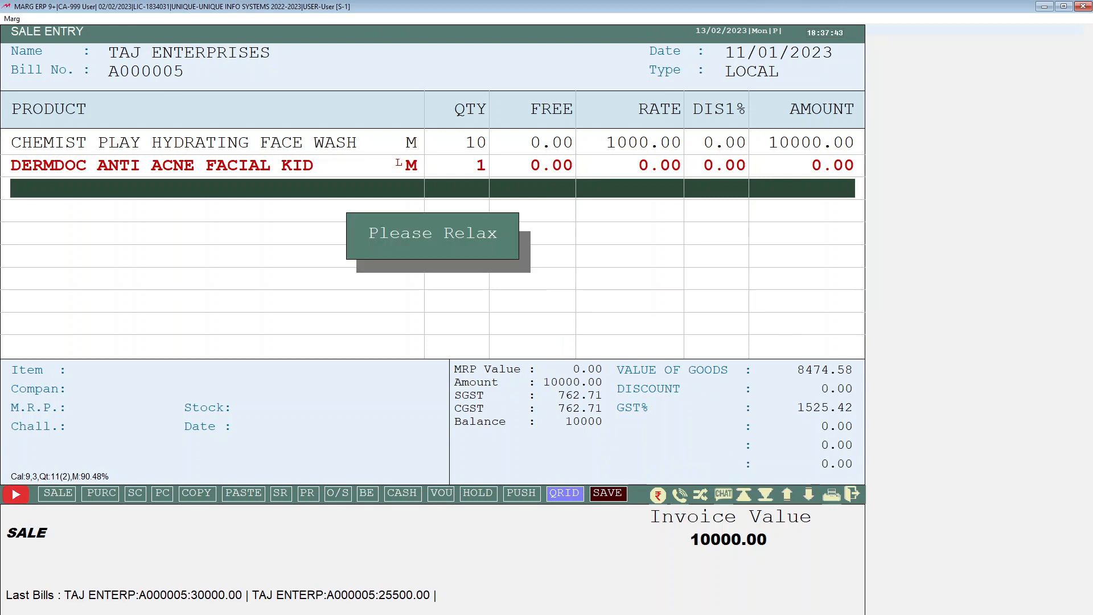
key("Escape")
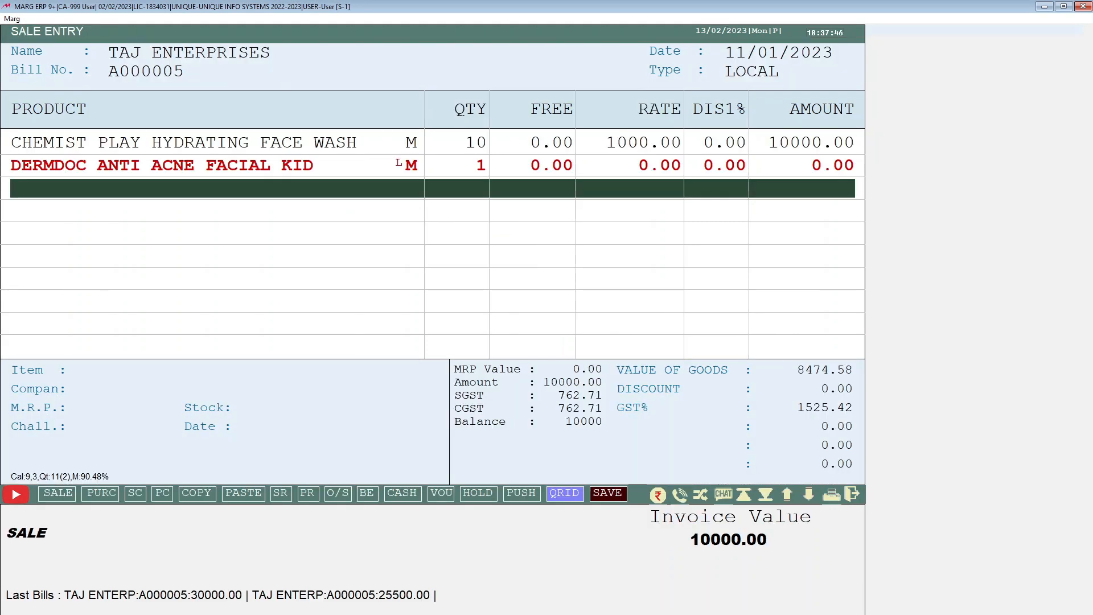
key("Up")
key("Return")
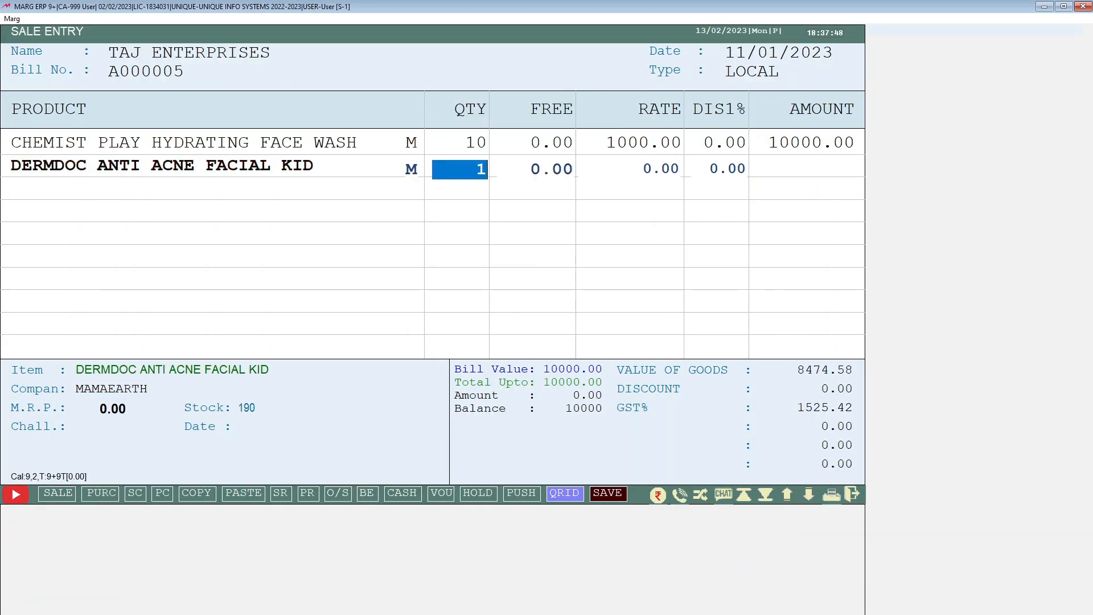
type("20")
key("Return")
key("Return")
key("Return")
Set the facial kit's rate to 1000 without storing the rate change
key("Up")
type("1000")
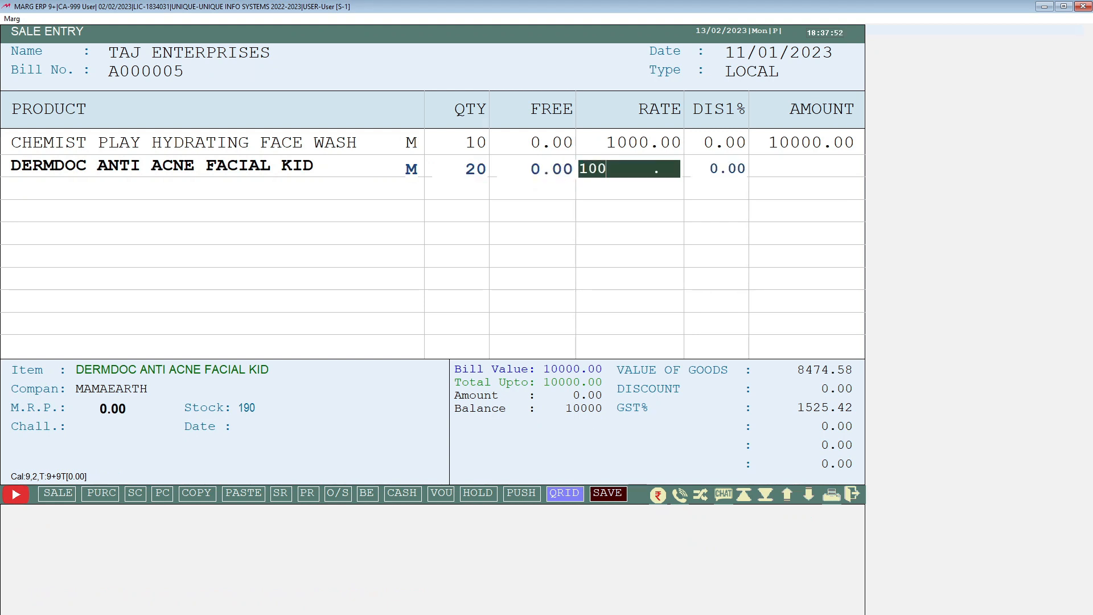
key("Return")
key("Return")
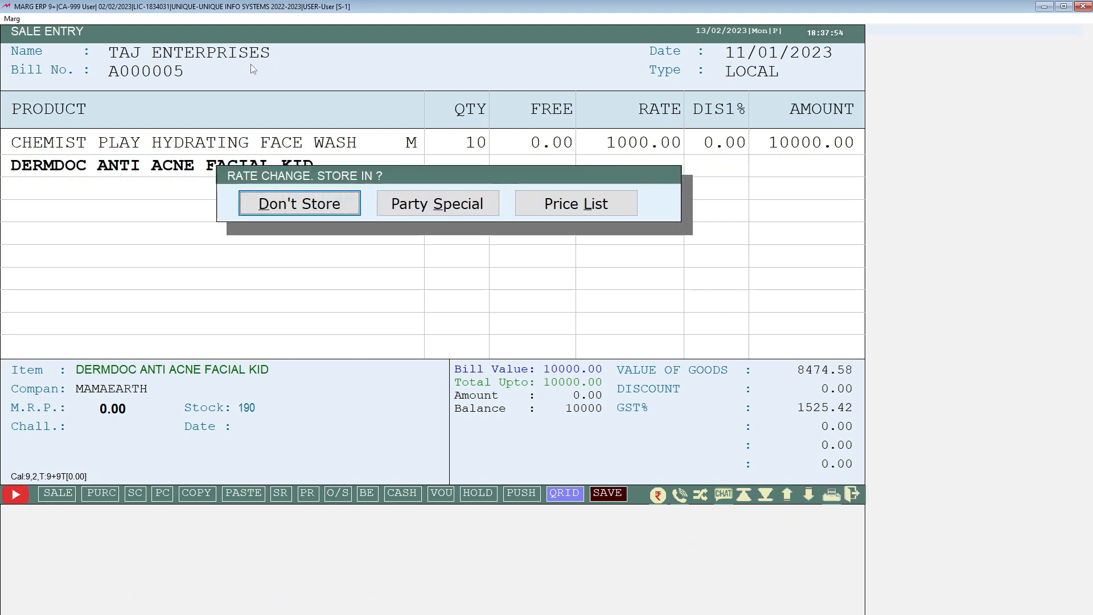
key("Return")
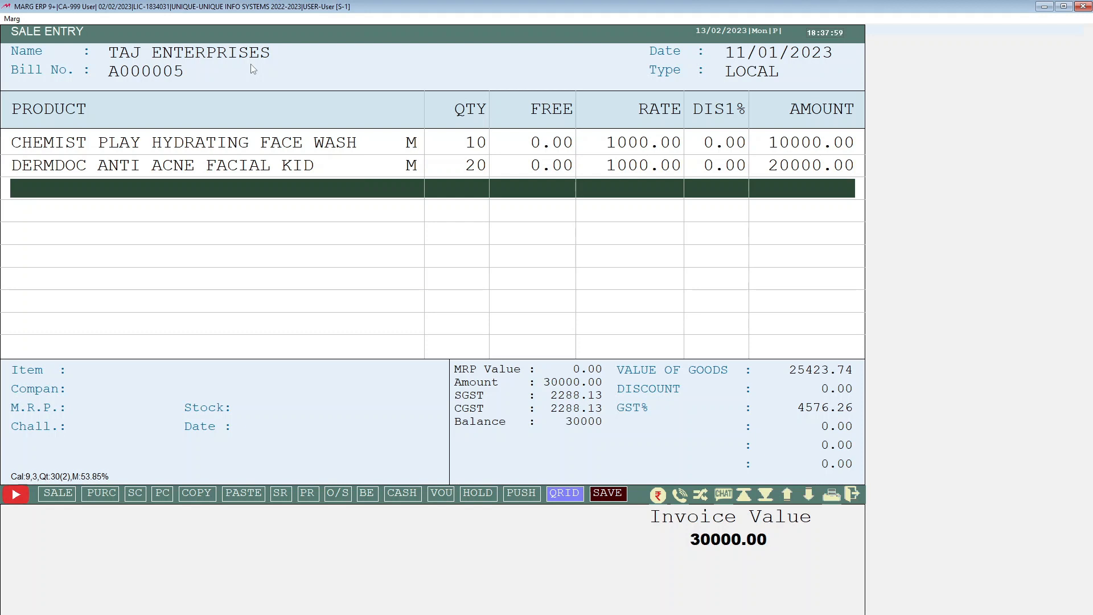
Move past the bill's extra charge fields to the mode of payment
key("Return")
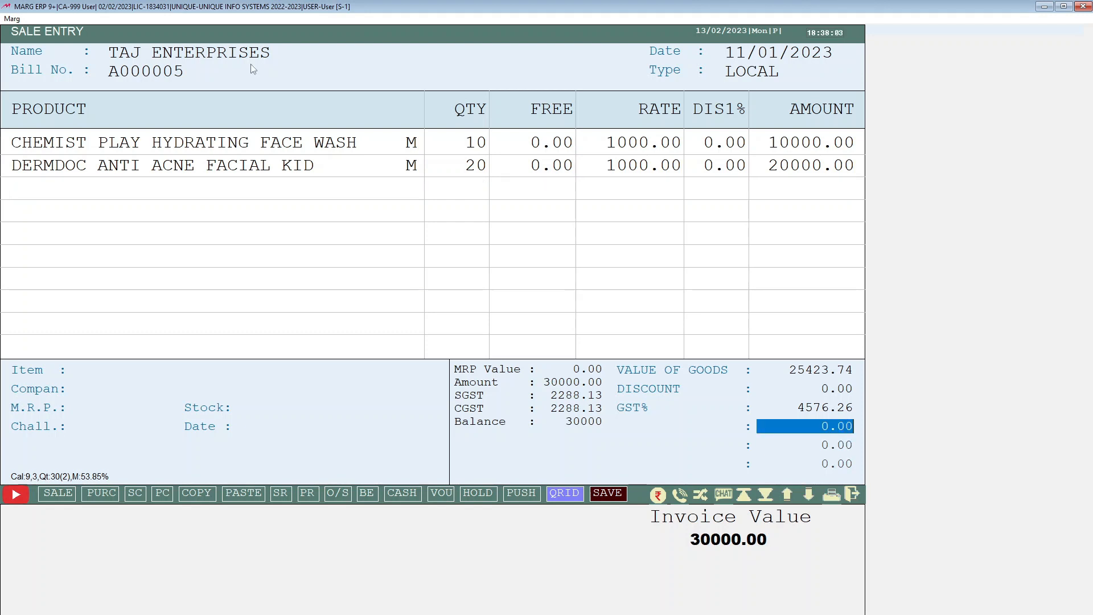
key("Return")
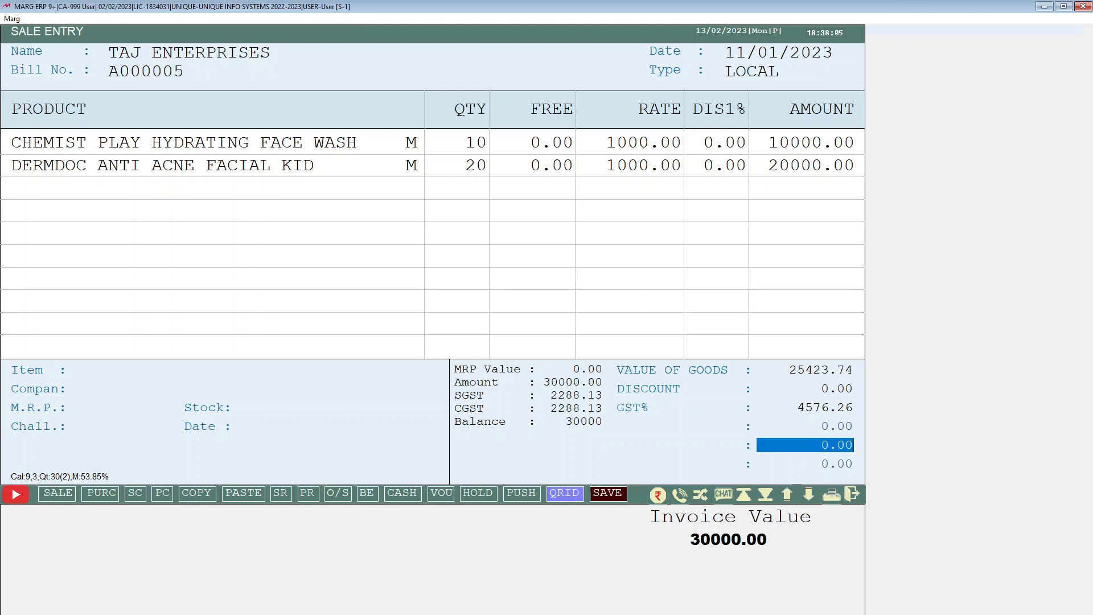
key("Return")
key("Return")
key("Return")
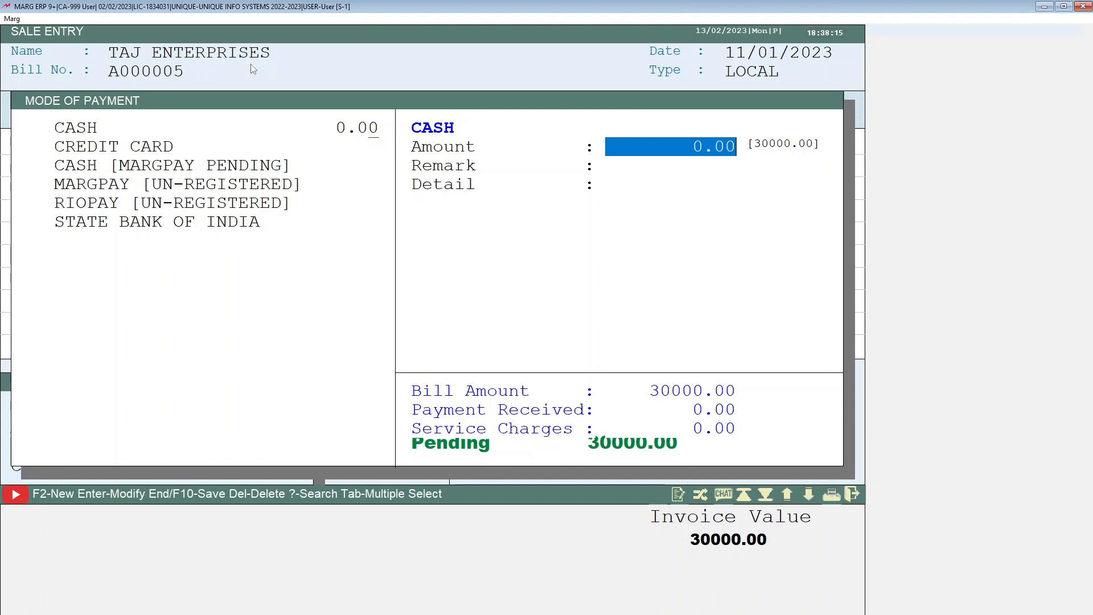
Leave the cash payment amount at 0 and choose to save the bill
key("Return")
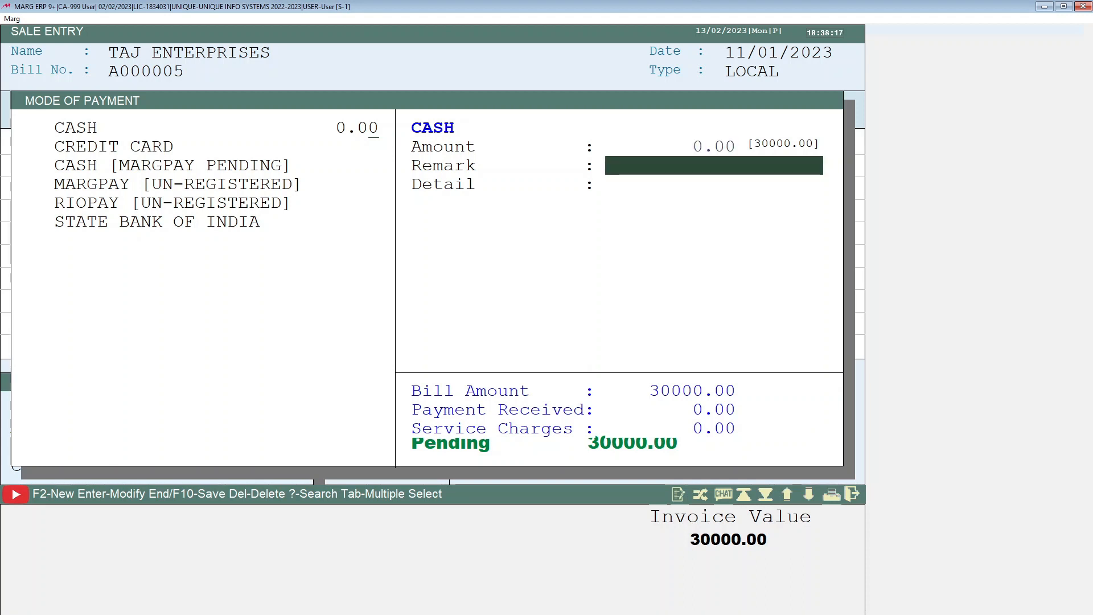
key("Return")
key("Return")
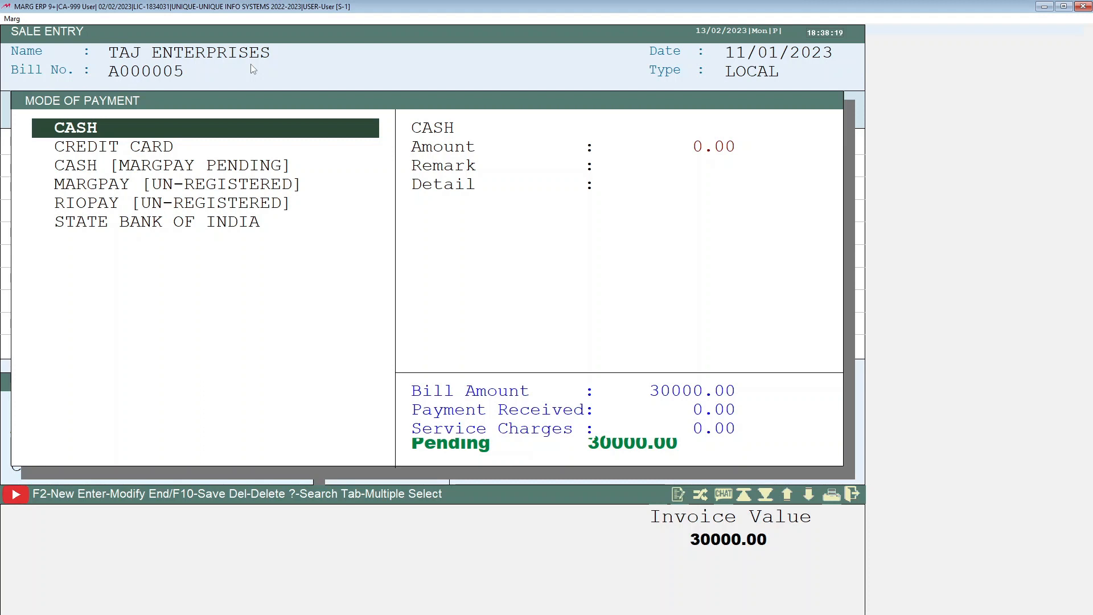
key("Escape")
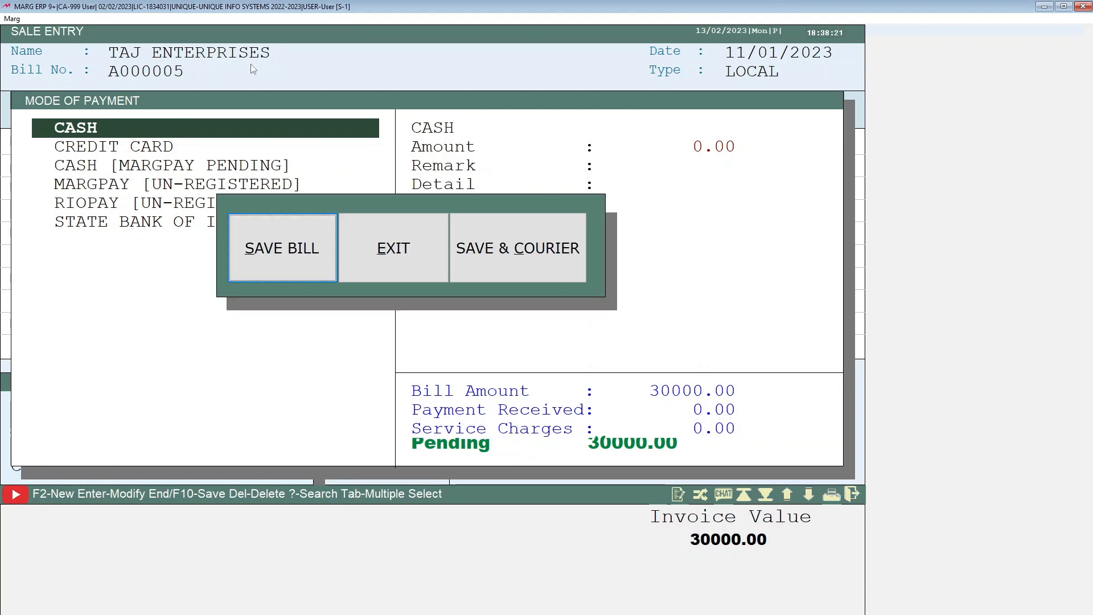
key("Return")
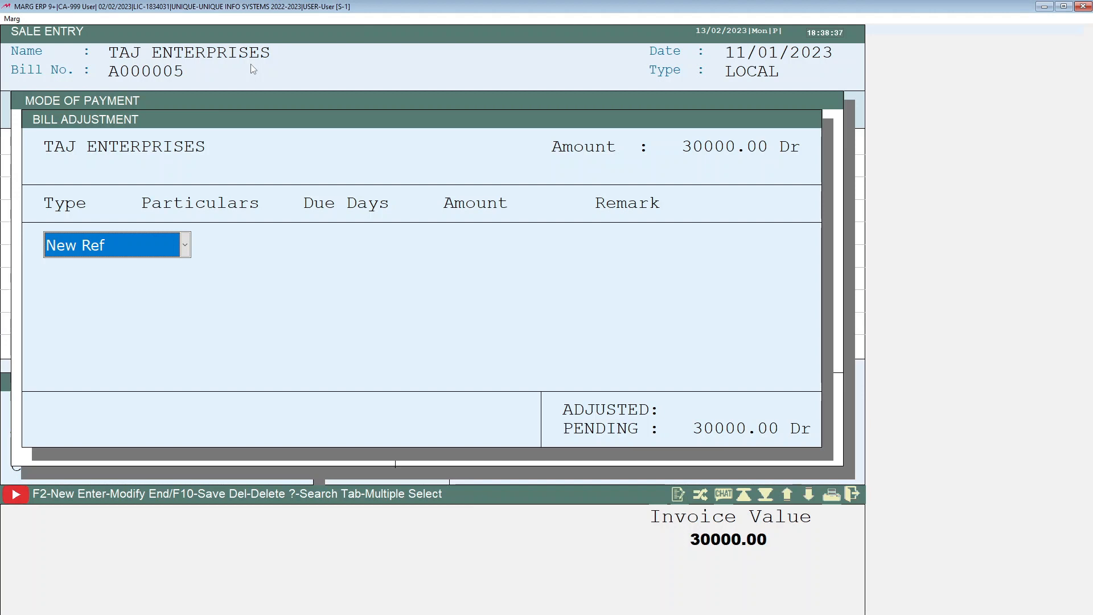
Accept the new-reference bill adjustment and skip the bill detail fields
key("Return")
key("Return")
key("Return")
key("Return")
key("Return")
key("Return")
key("Return")
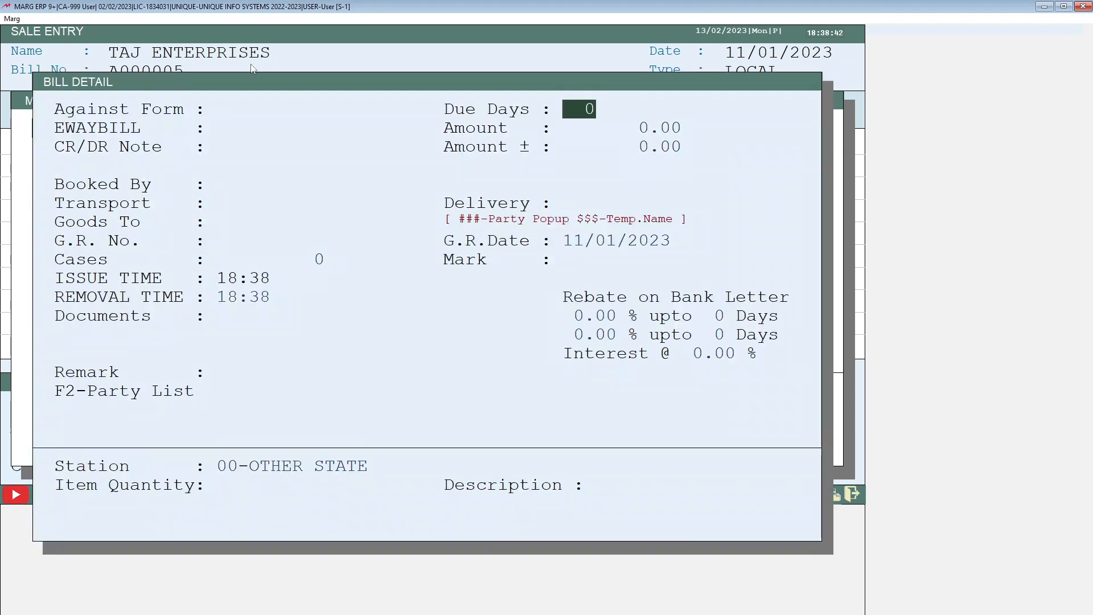
key("Escape")
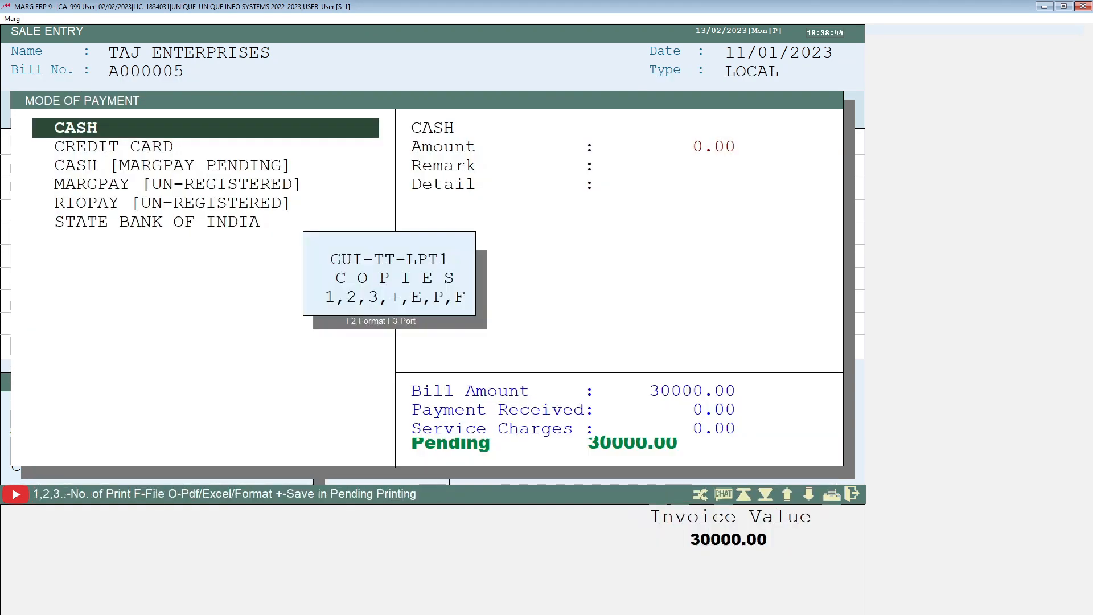
Preview the saved bill's printout and close it to return to the main menu
key("p")
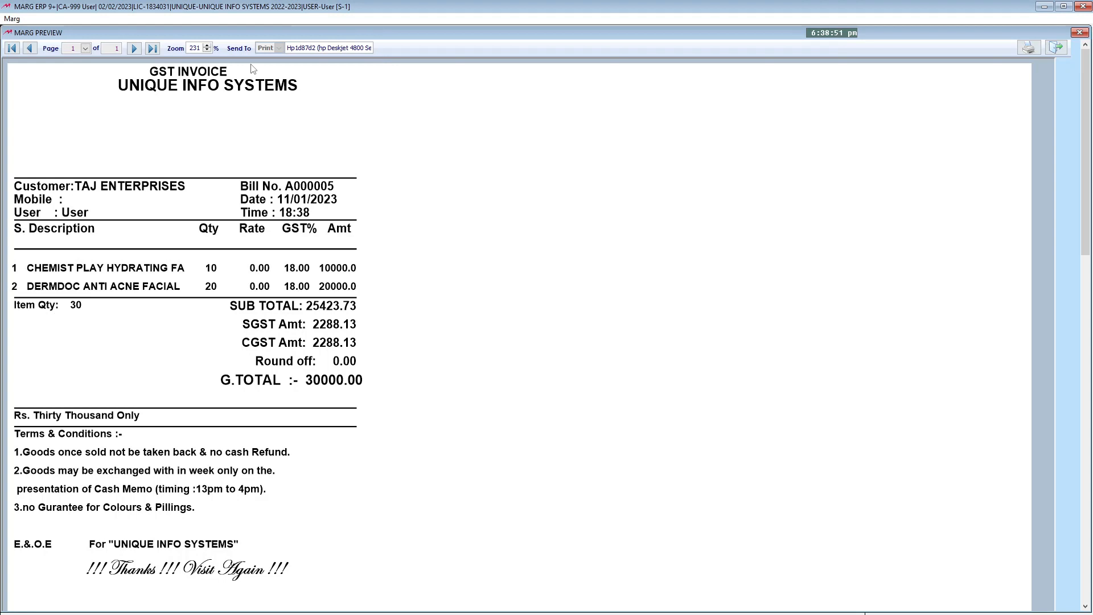
key("Escape")
key("Escape")
key("Escape")
key("Escape")
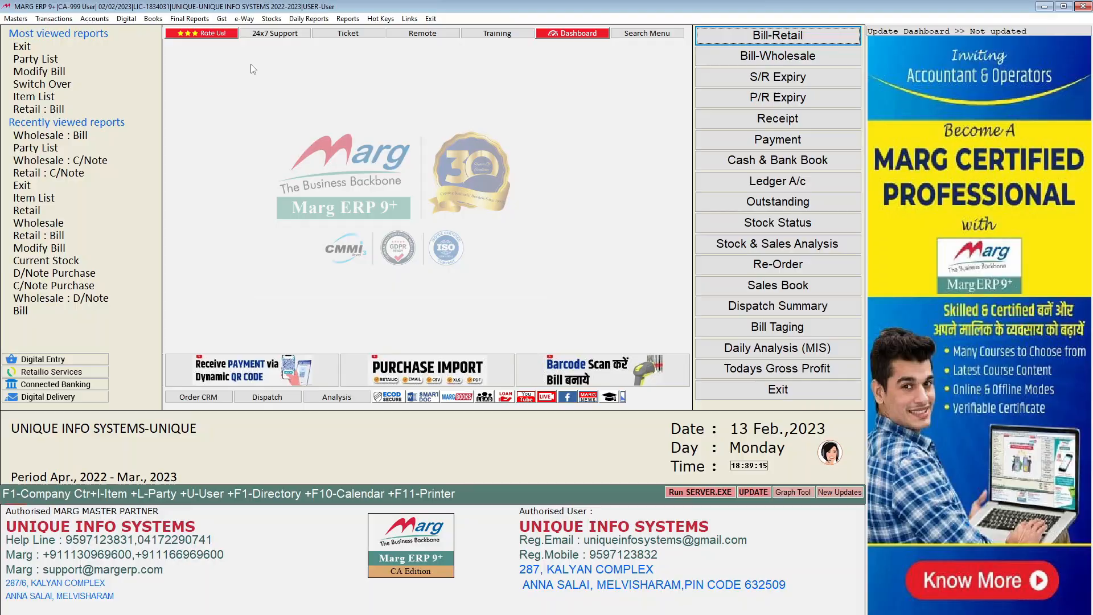
Open the TAJ ENTERPRISES ledger account, view its entries for the period, and return to the main menu
key("ctrl+l")
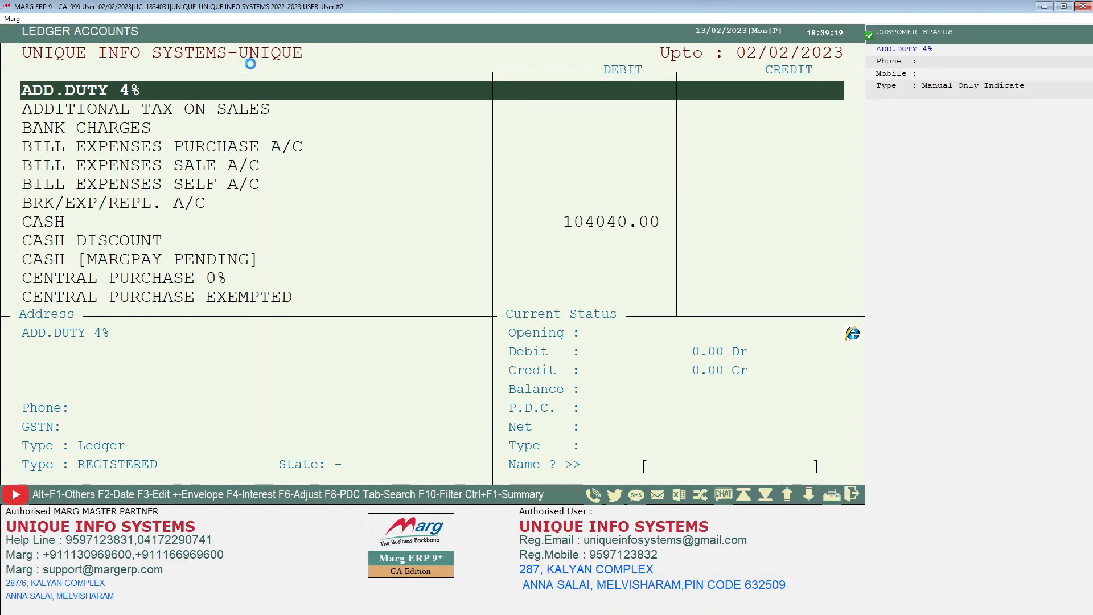
type("T")
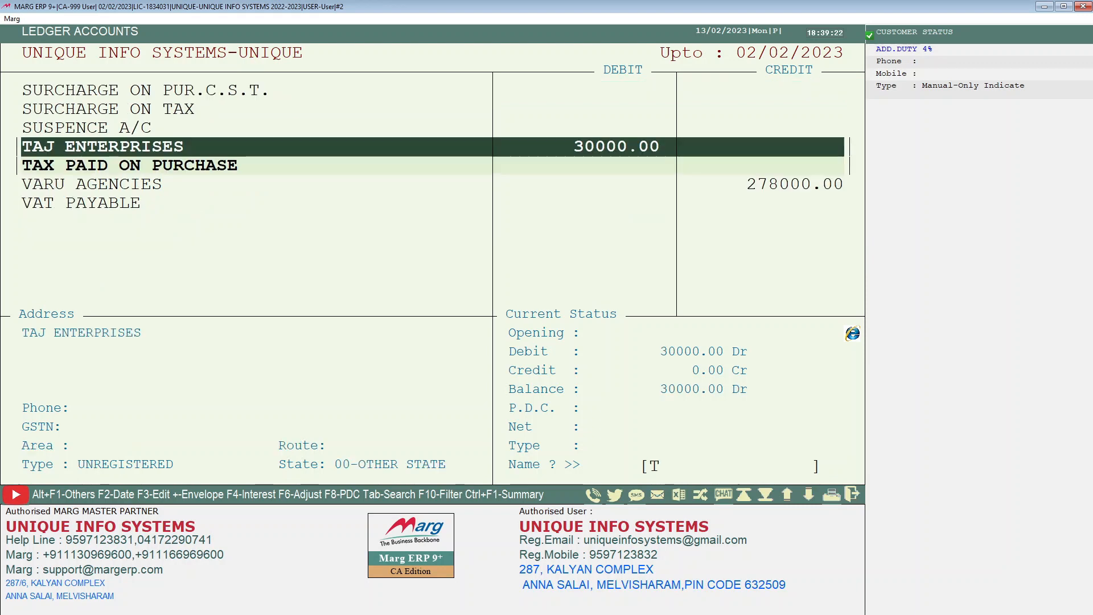
type("AJ")
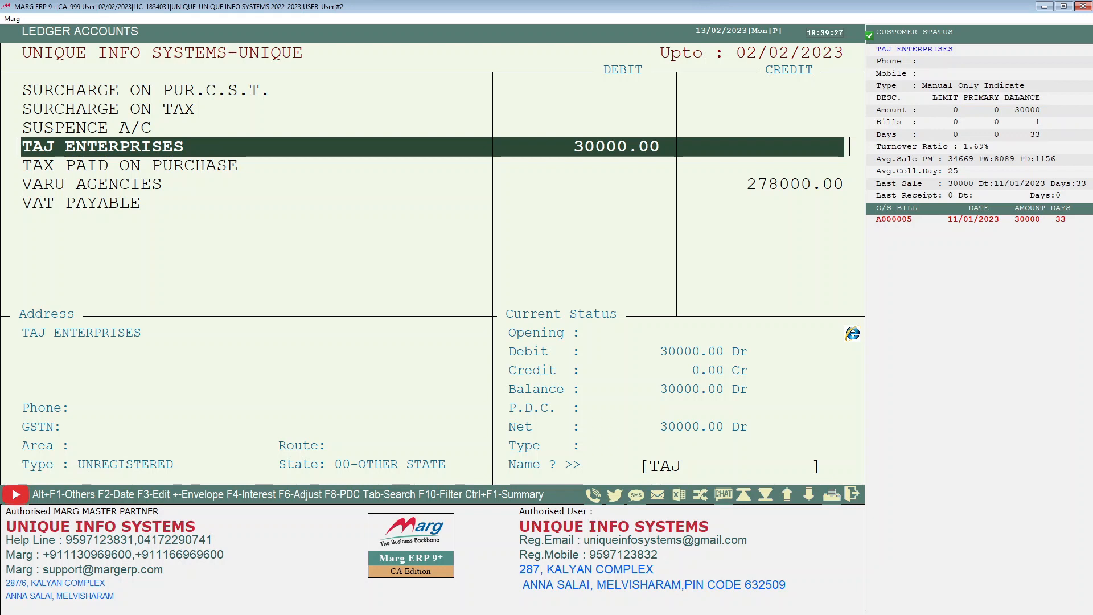
key("Return")
key("Return")
key("Return")
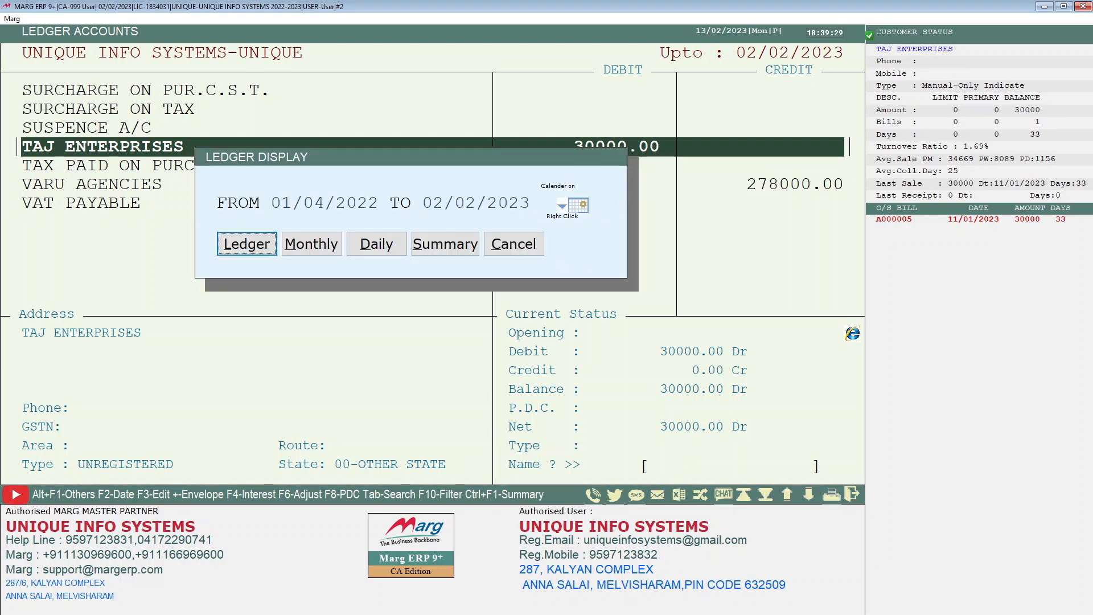
key("Return")
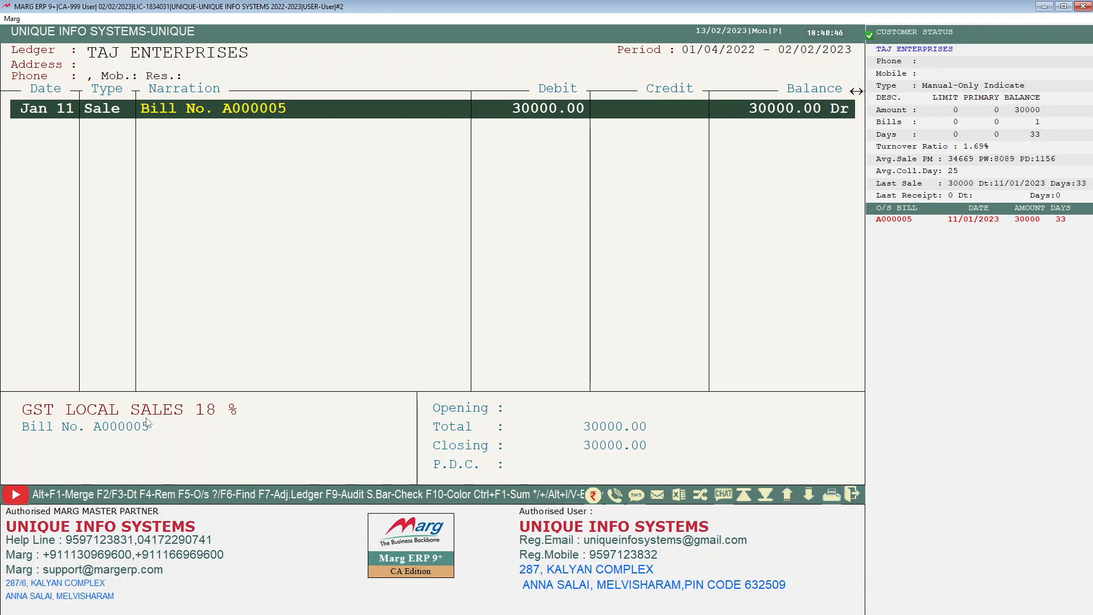
key("Escape")
key("Escape")
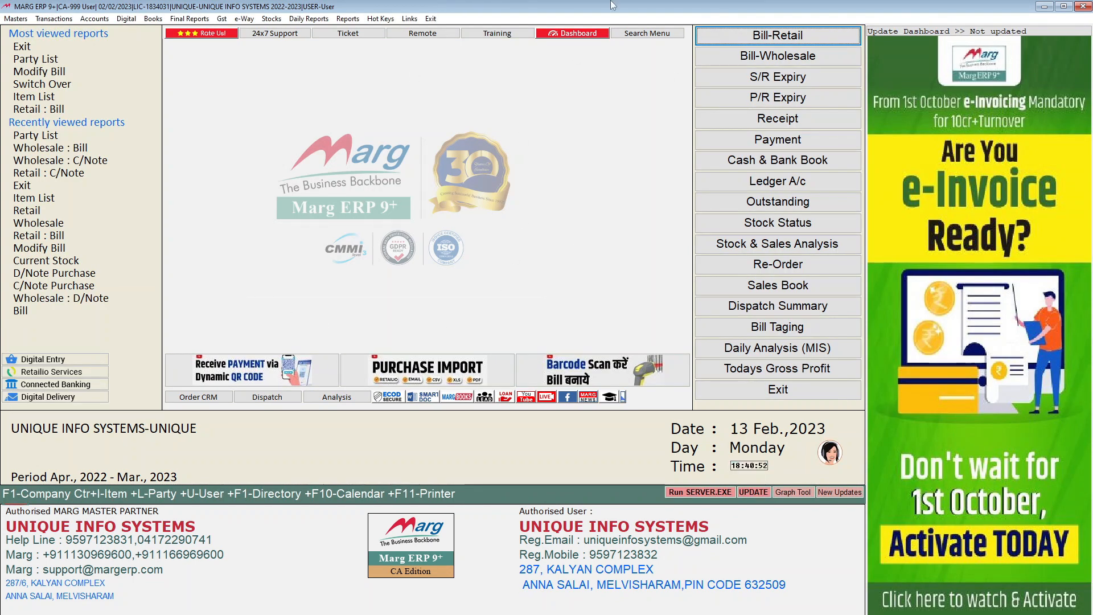
Start a new wholesale credit note under sale returns
left_click(52, 22)
mouse_move(69, 60)
mouse_move(120, 58)
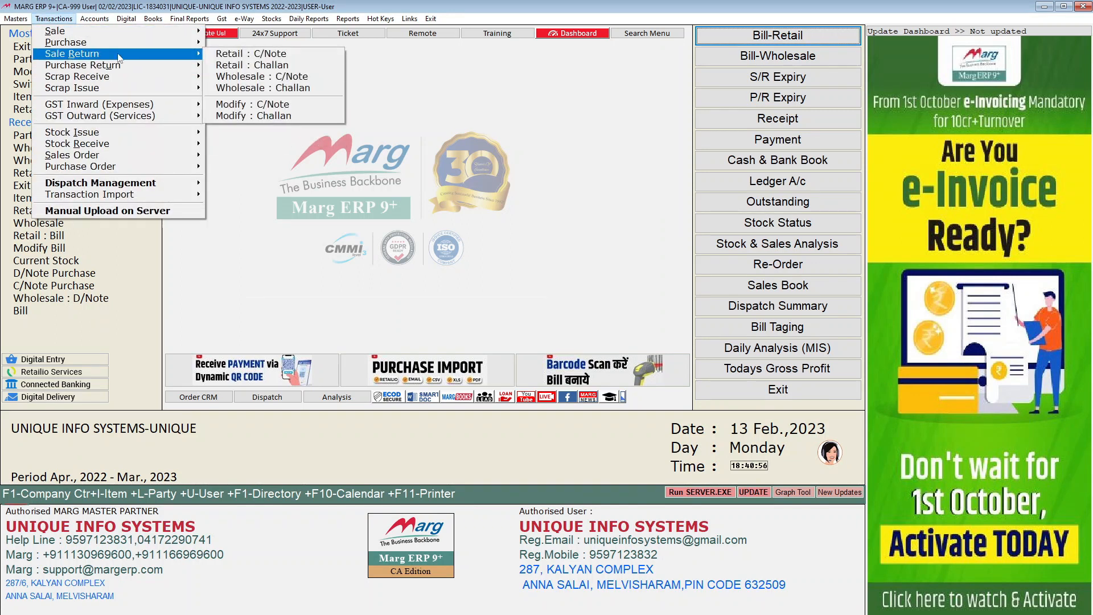
left_click(245, 78)
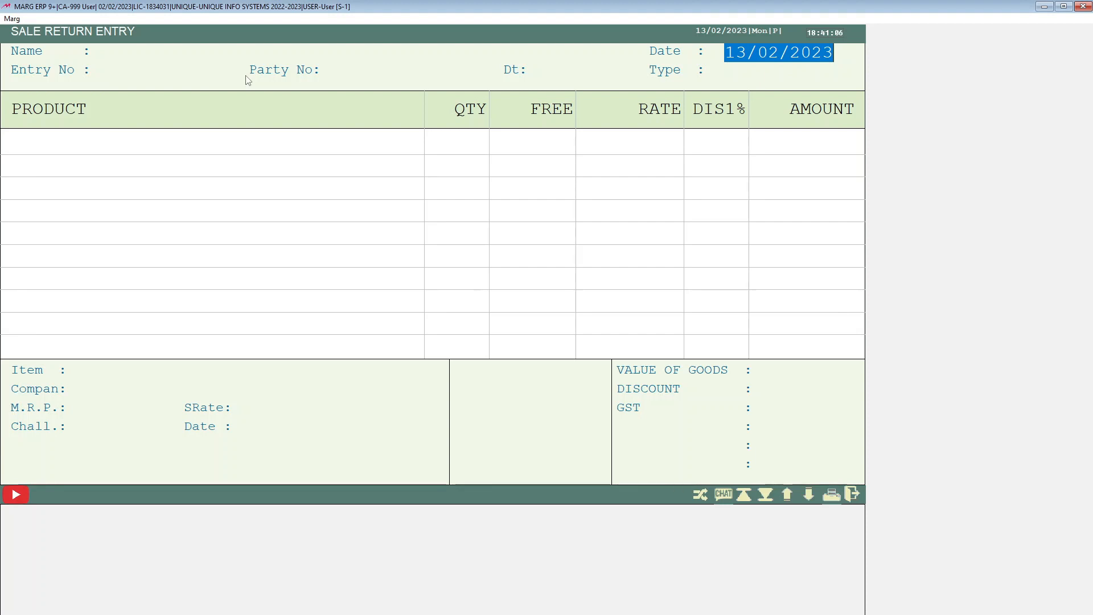
Set the sale return date to 11-2-2023 and allow the date that differs from today
type("11-1-")
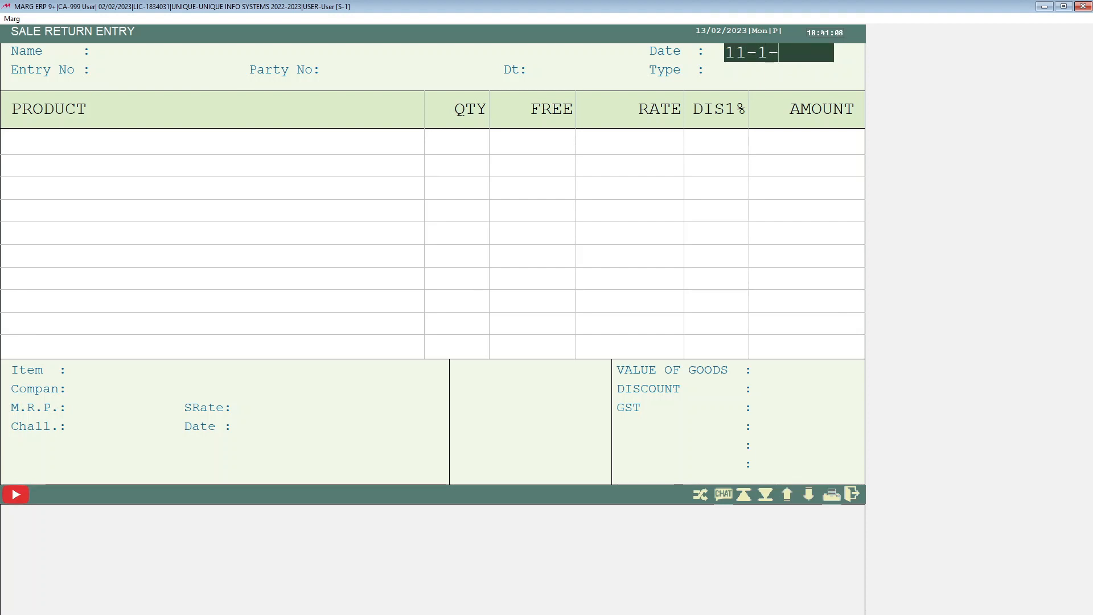
key("BackSpace")
key("BackSpace")
type("2-2023")
key("Return")
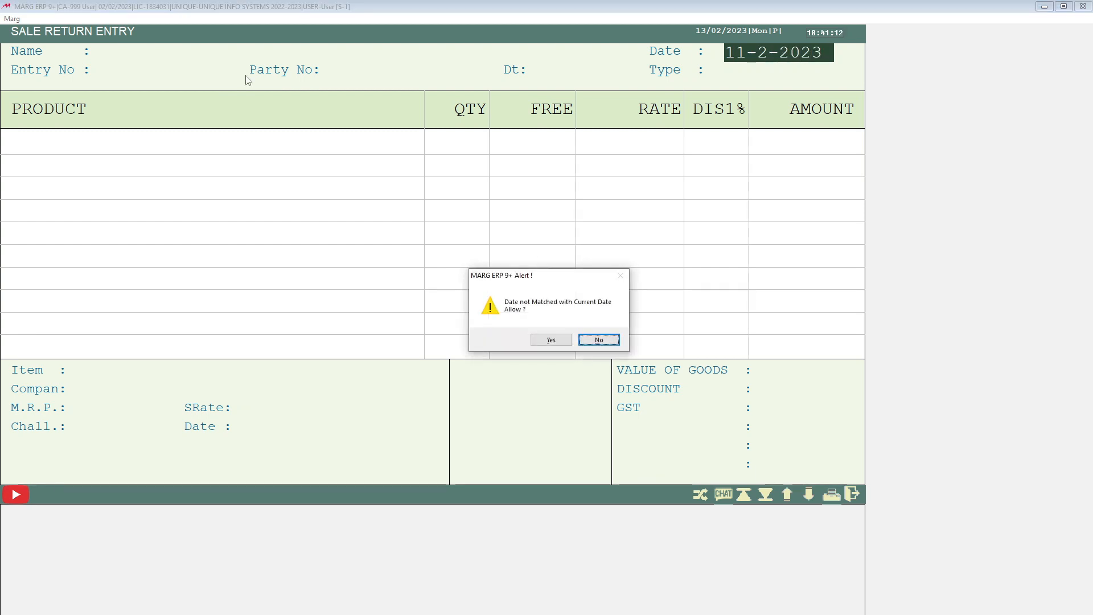
key("Left")
key("Return")
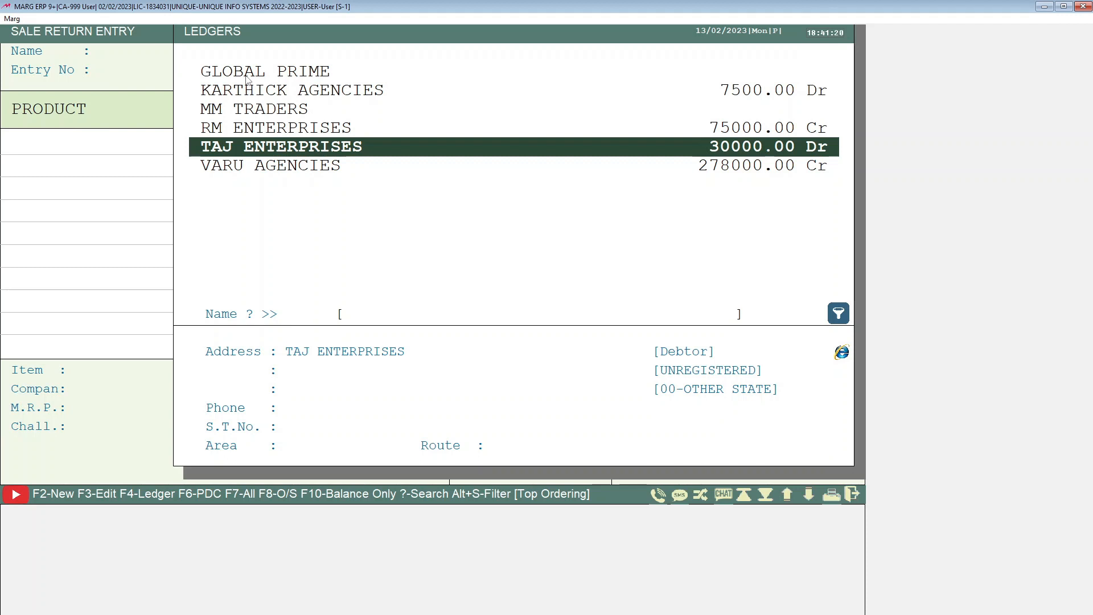
Select TAJ ENTERPRISES as the party, enter party number 121, and keep the default party date
key("Return")
type("121")
key("Return")
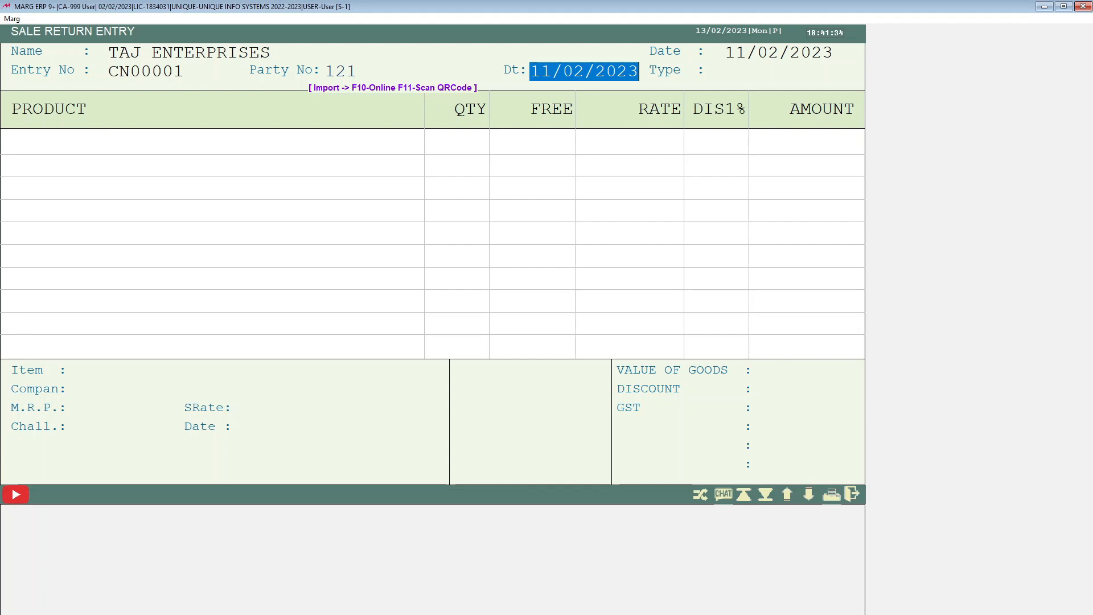
key("Return")
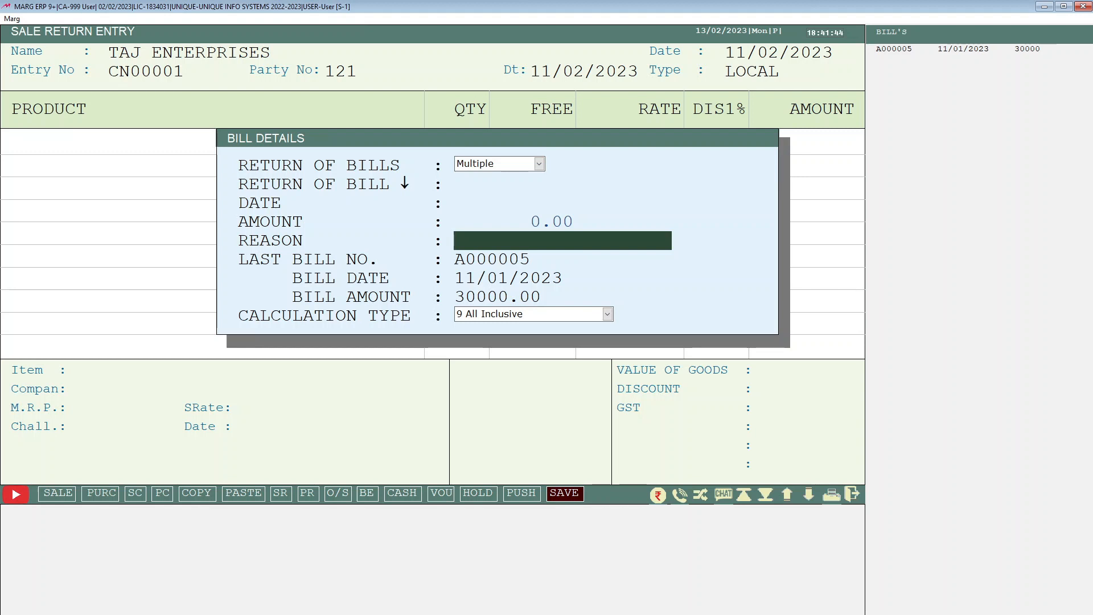
Enter DAMAGED as the return reason and close the bill details
type("DAMAGED")
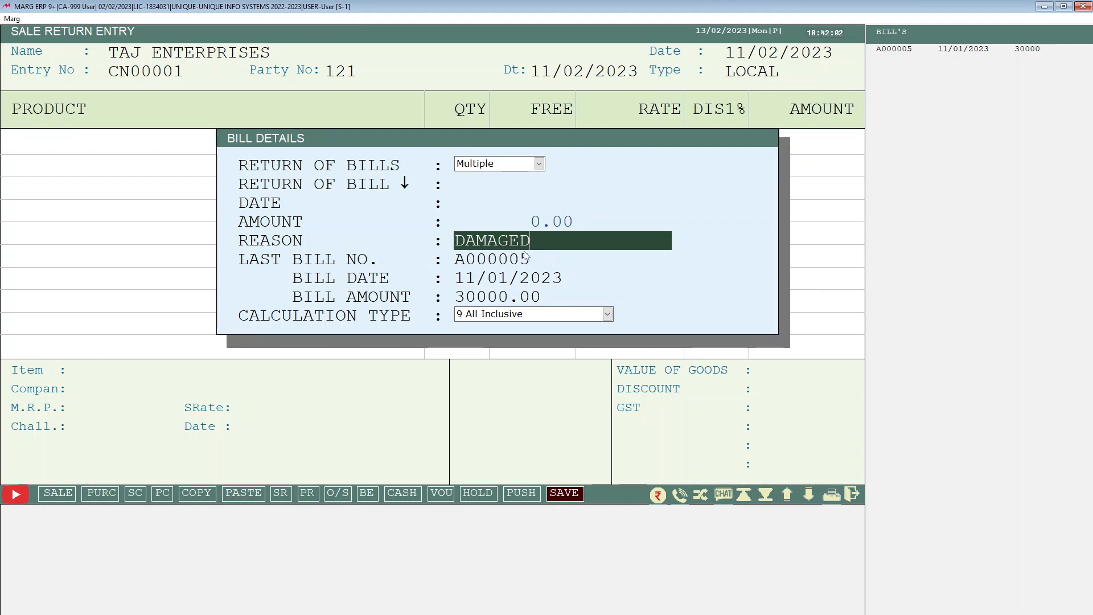
key("Return")
Add Chemist Play Hydrating Face Wash as the first returned product
key("Return")
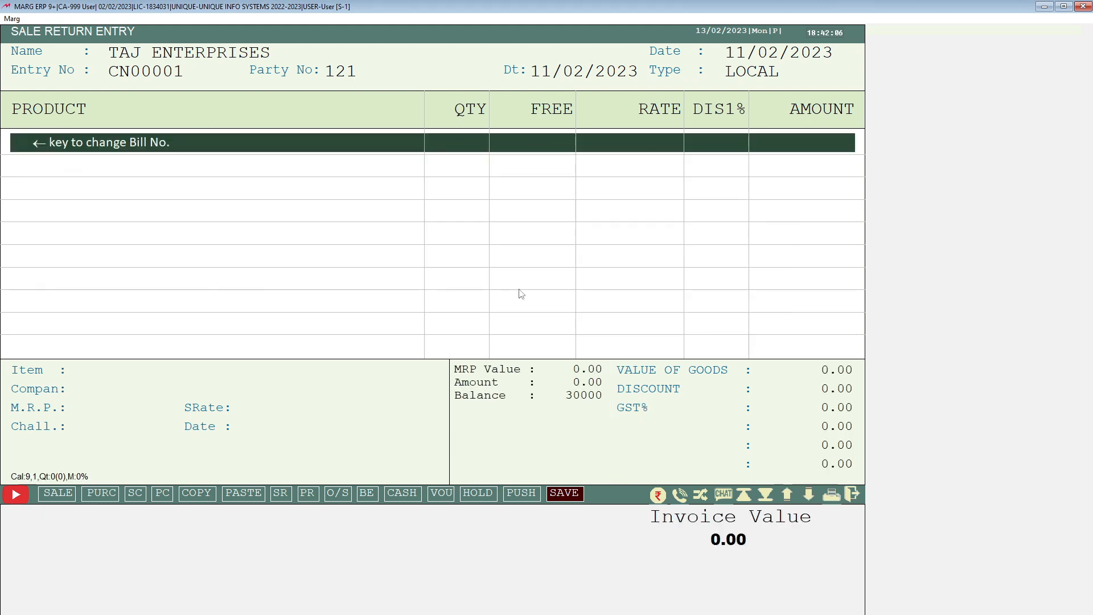
key("Return")
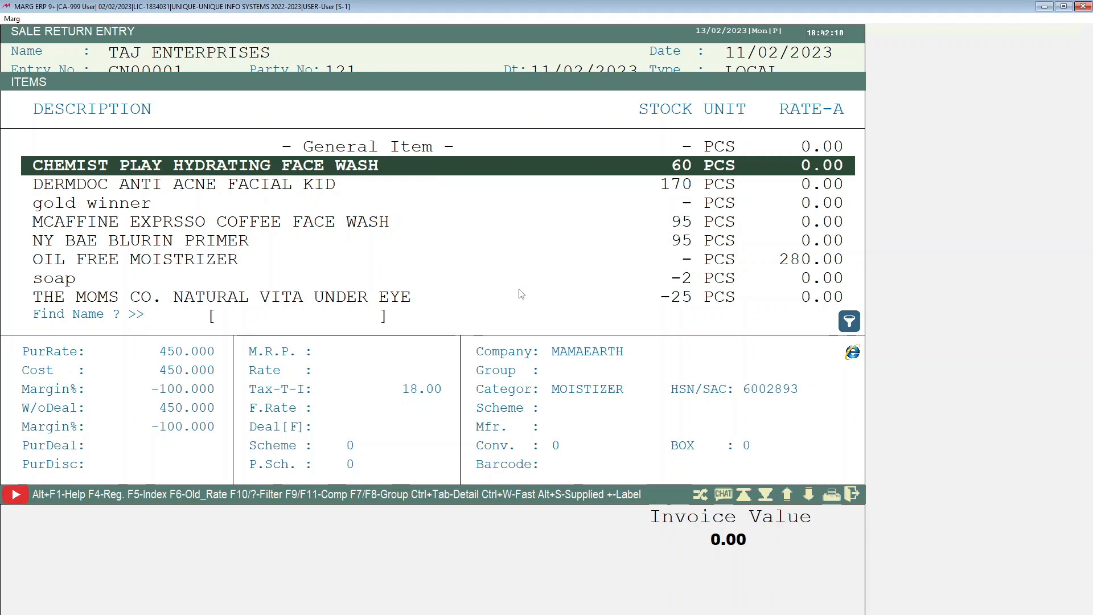
key("Return")
key("Escape")
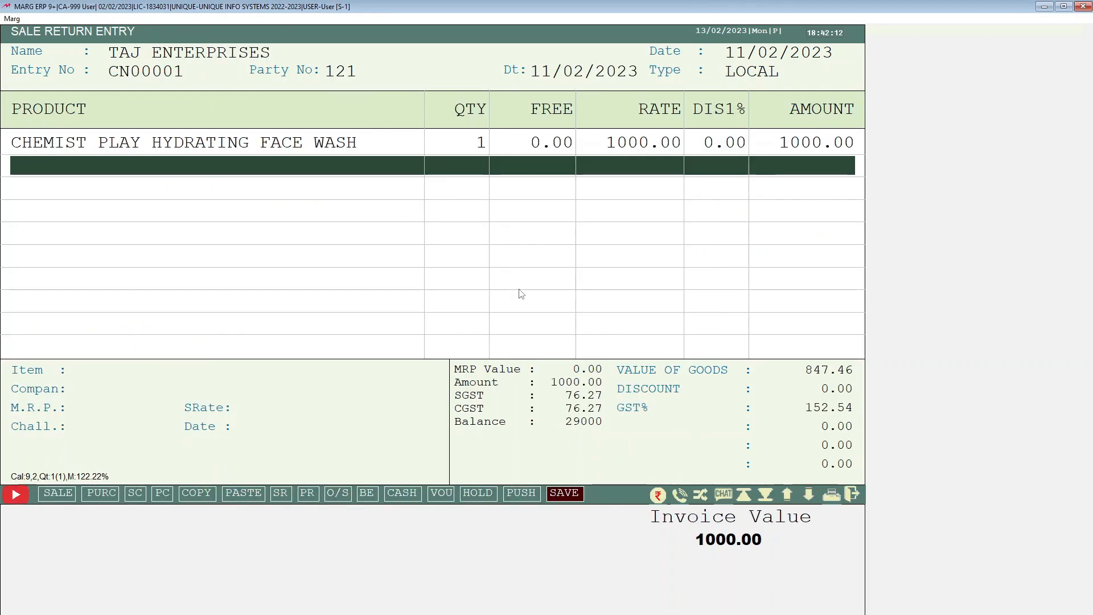
Set the face wash's return quantity to 5
key("Up")
key("Return")
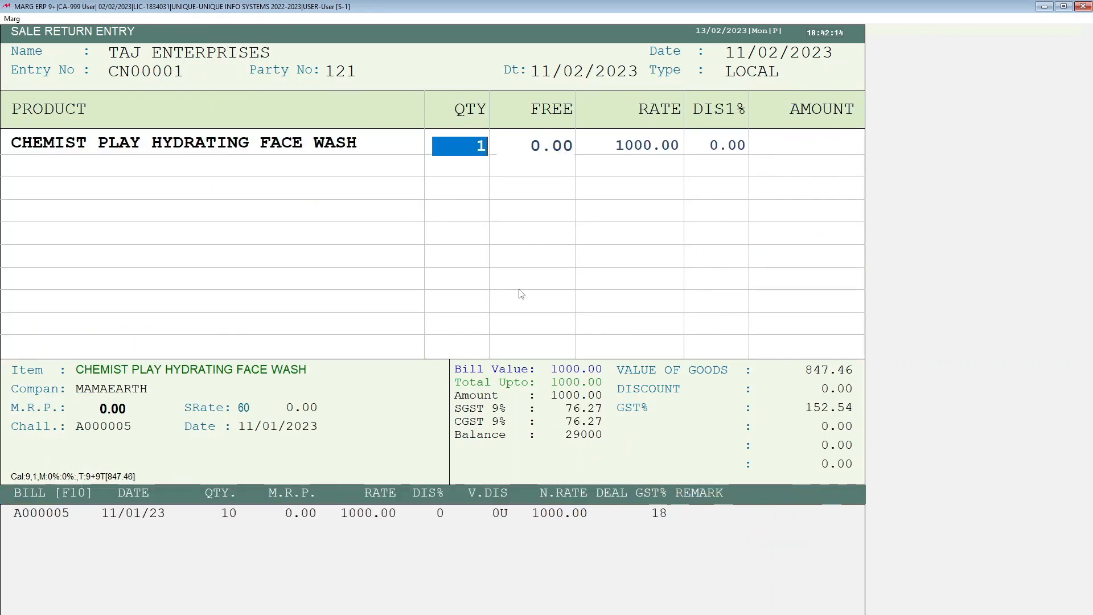
type("5")
key("Return")
key("Return")
key("Return")
Add Dermdoc Anti Acne Facial Kid as the second returned product
key("Return")
key("Escape")
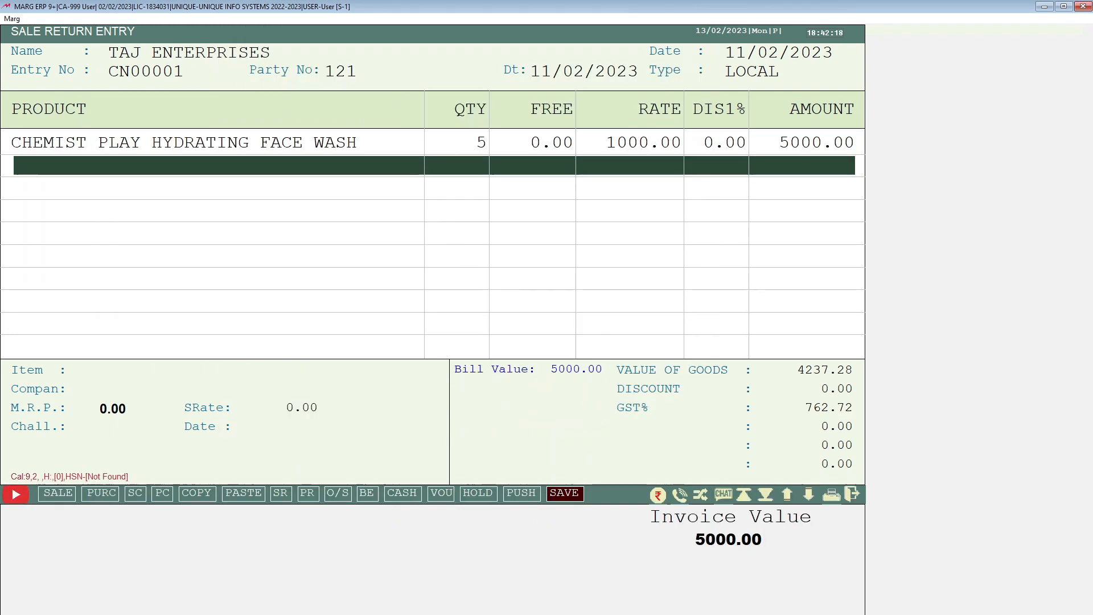
key("Return")
key("Return")
key("Down")
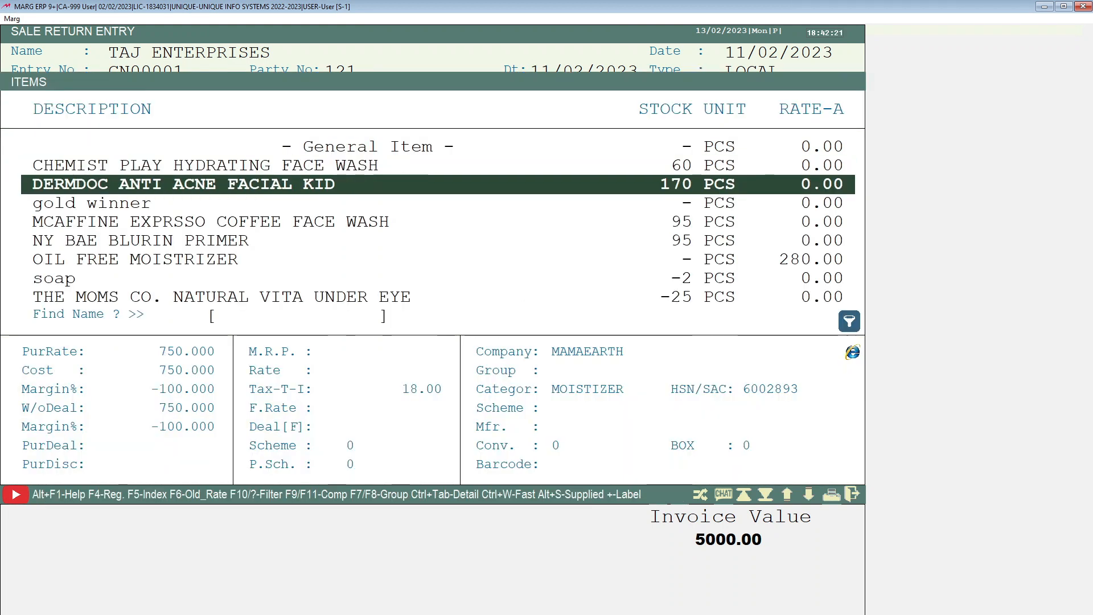
key("Return")
Set the facial kit's return quantity to 5 and close the barcode scan window
key("Return")
key("Escape")
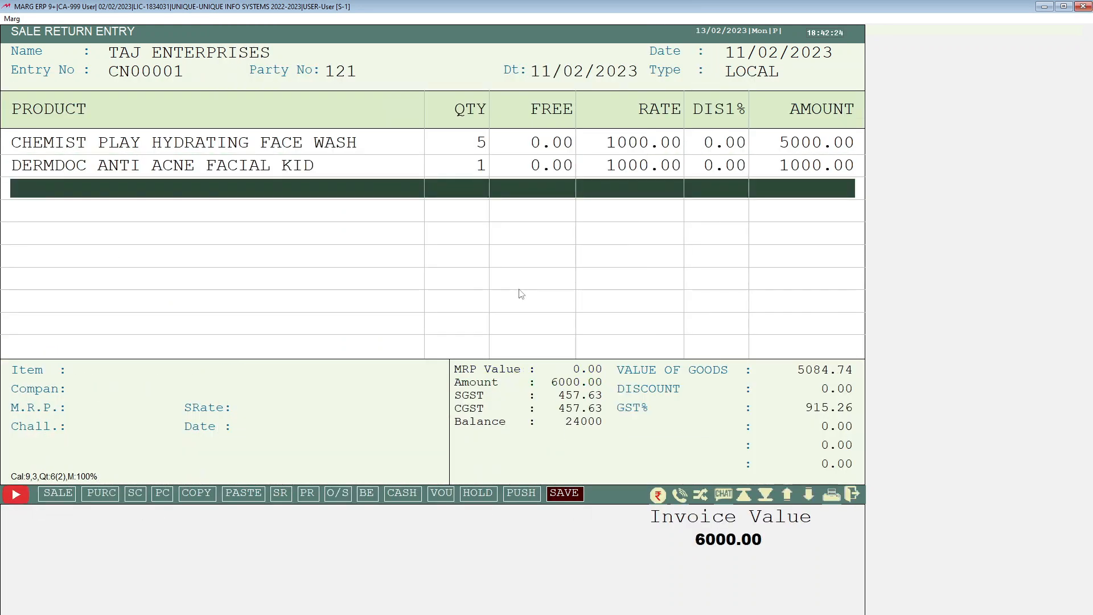
key("Up")
key("Return")
type("5")
key("Return")
key("Return")
key("Return")
key("Return")
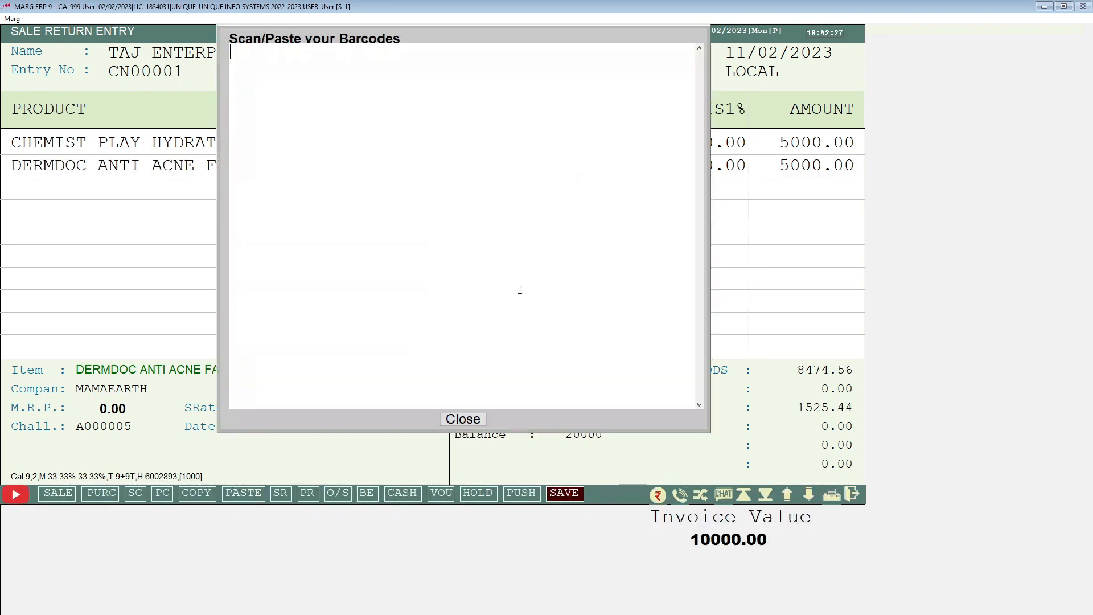
key("Escape")
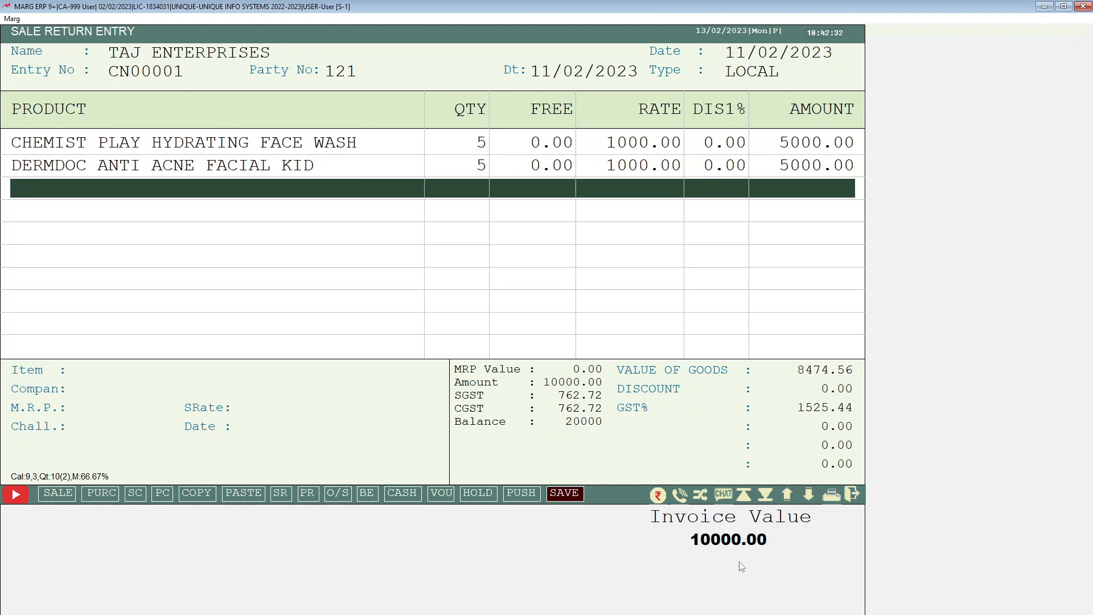
Choose to save the return in Bill/CR/DR Note, declining quantity-based rate changes
key("Escape")
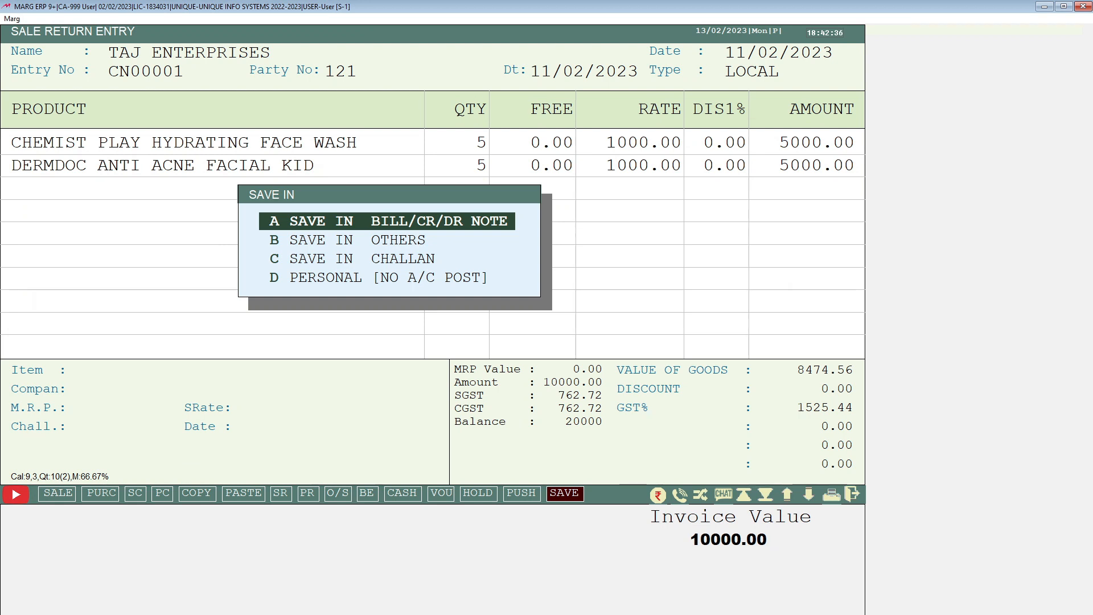
key("Return")
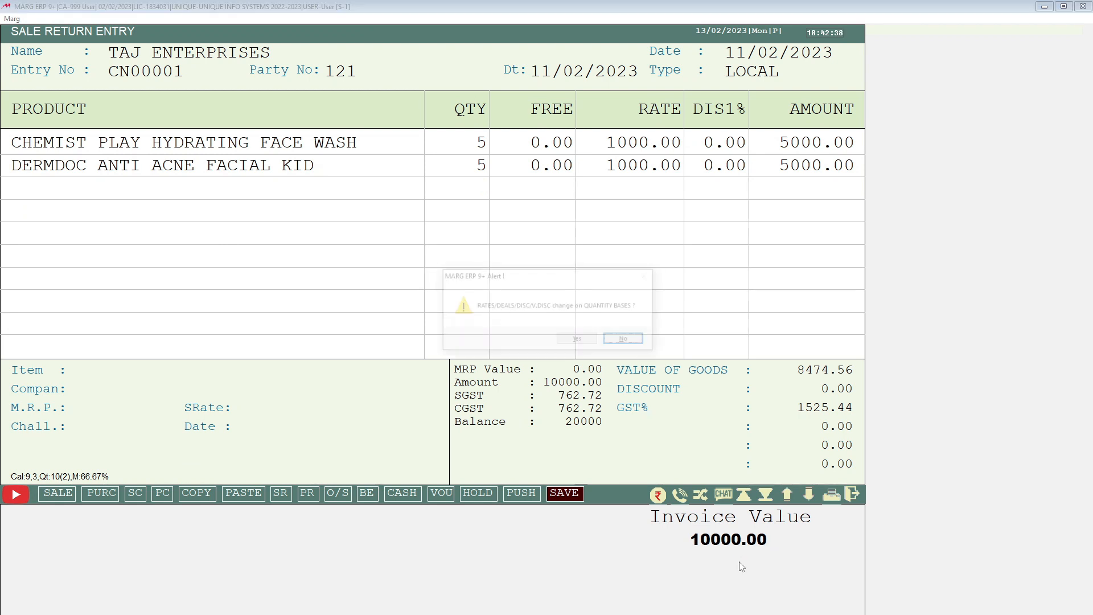
key("Return")
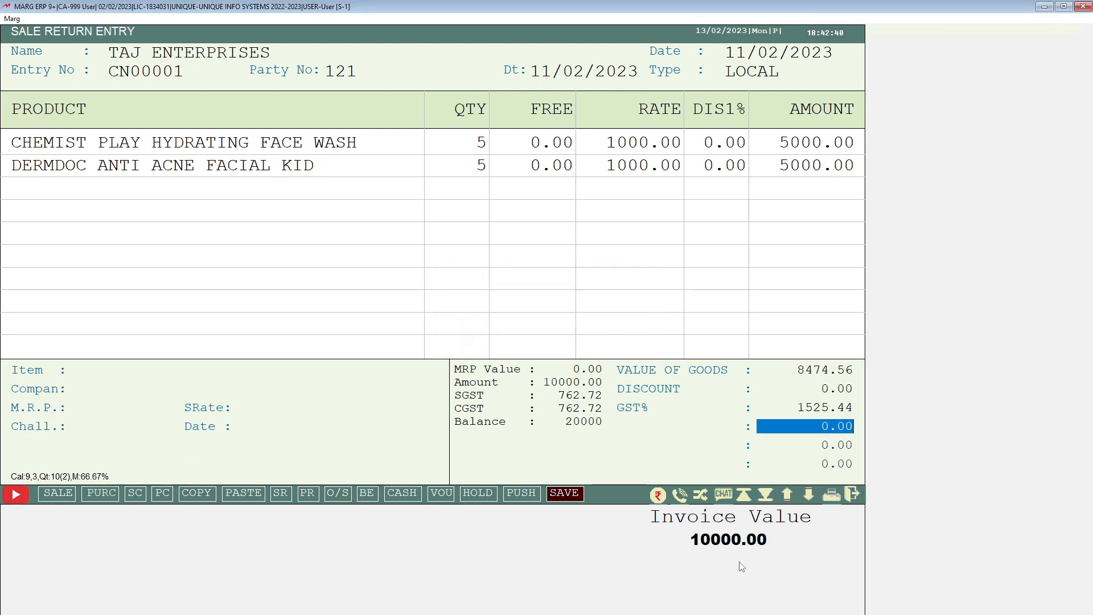
Move past the return's extra charge fields to the mode of payment
key("Return")
key("Return")
key("Return")
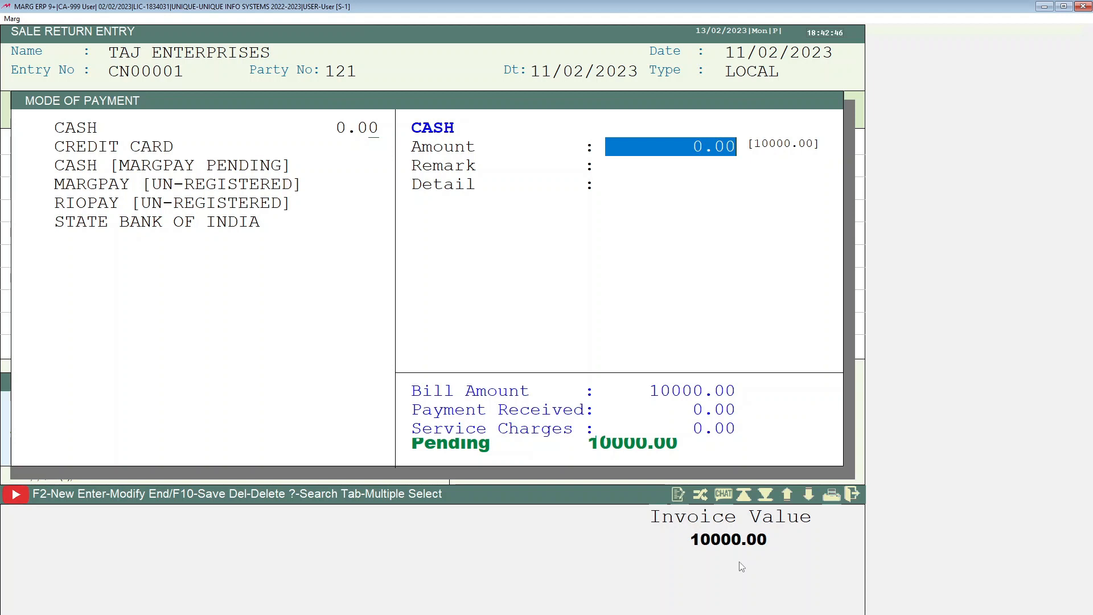
Leave the cash amount at 0 and confirm saving the return's changes
key("Return")
key("Return")
key("Return")
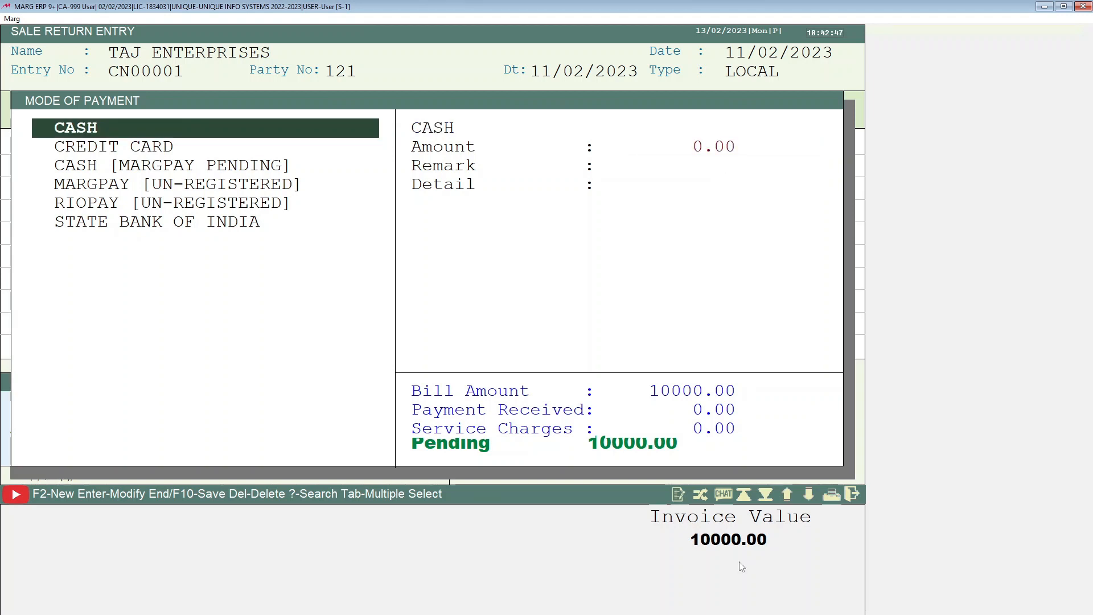
key("Escape")
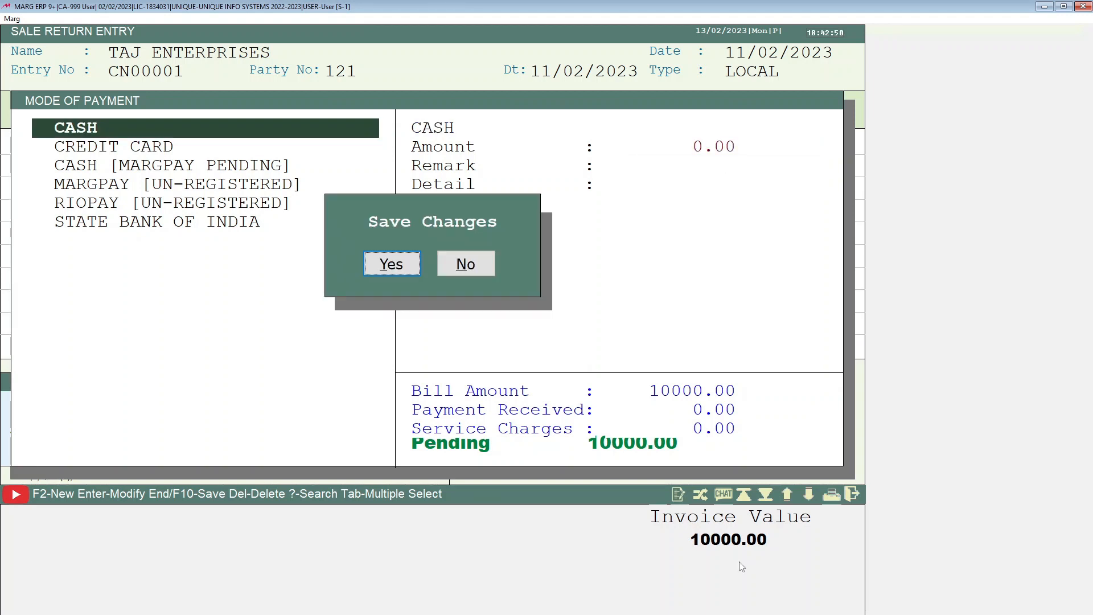
key("Return")
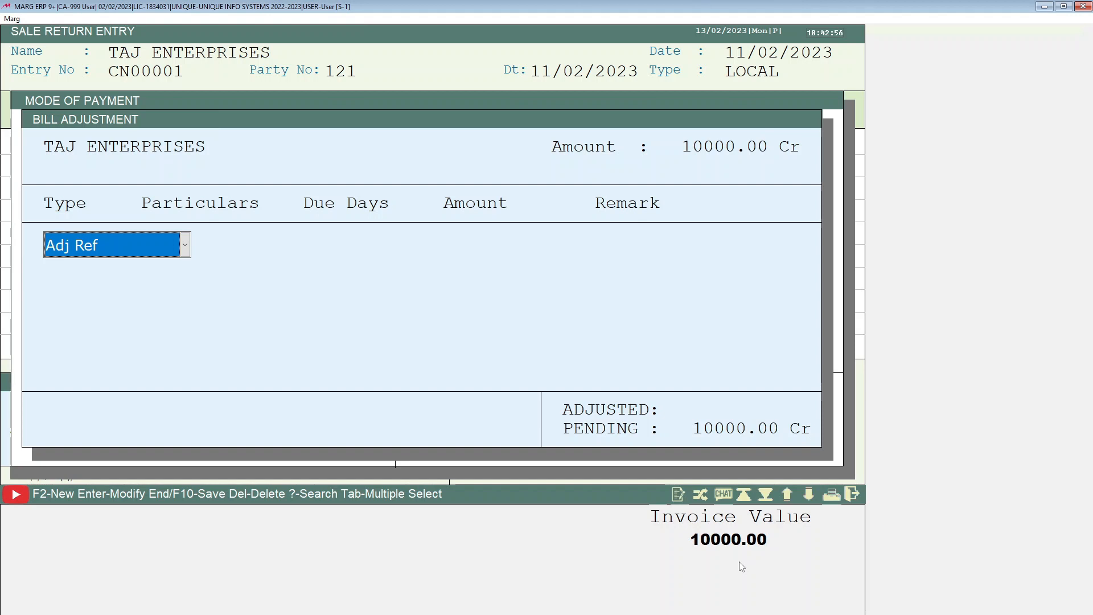
Adjust the credit note against pending invoice A000005 and skip the bill detail fields
key("Return")
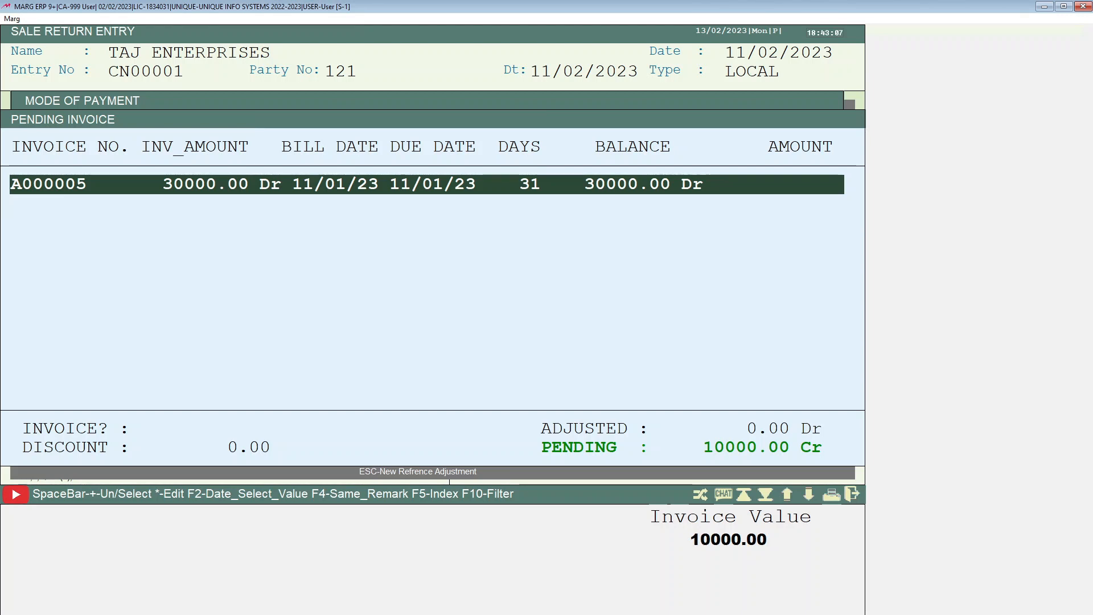
key("Return")
key("Return")
key("Return")
key("Return")
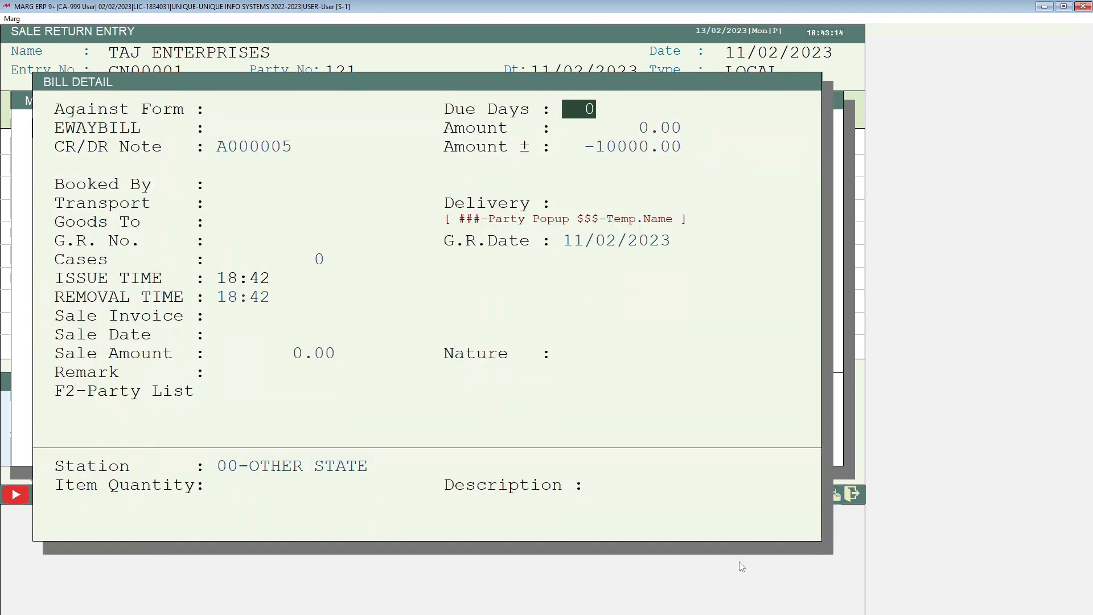
key("Return")
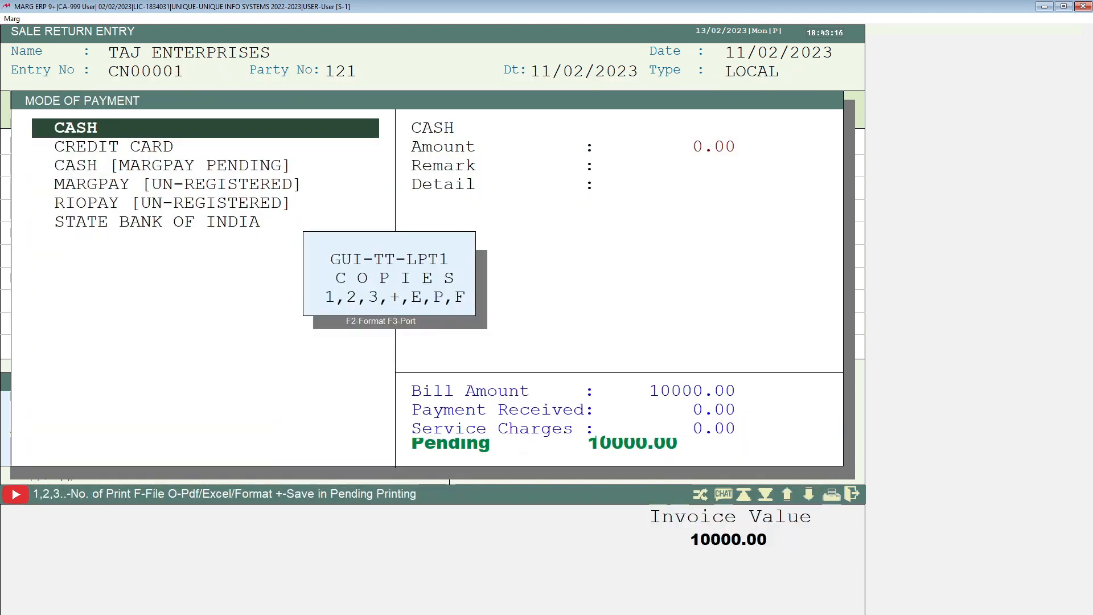
Preview the printed sales return credit note, then close the preview and leave the sale return entry
key("p")
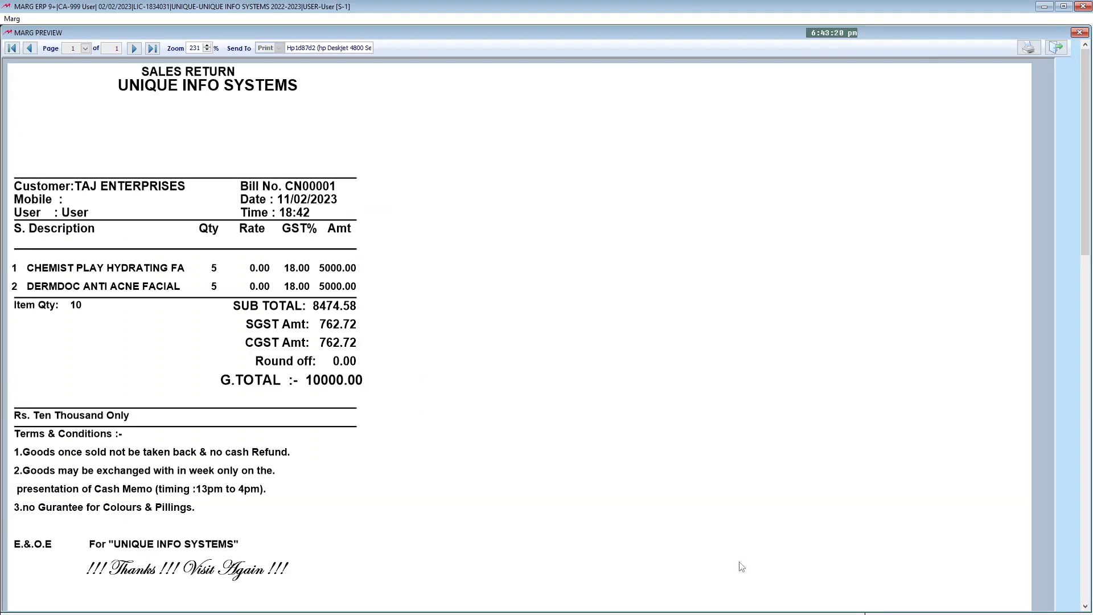
key("Escape")
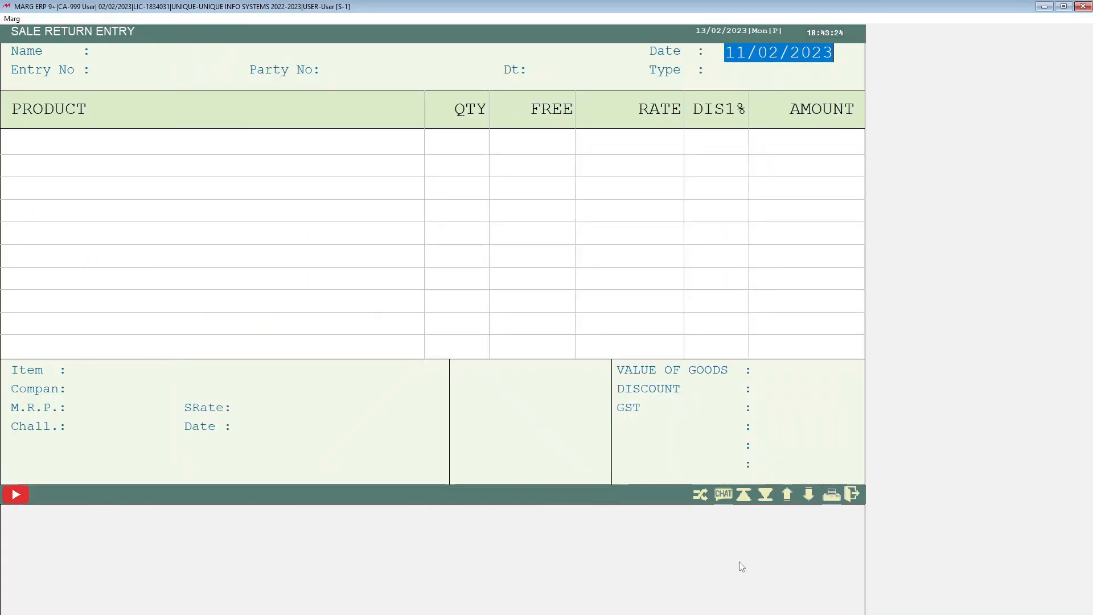
key("Escape")
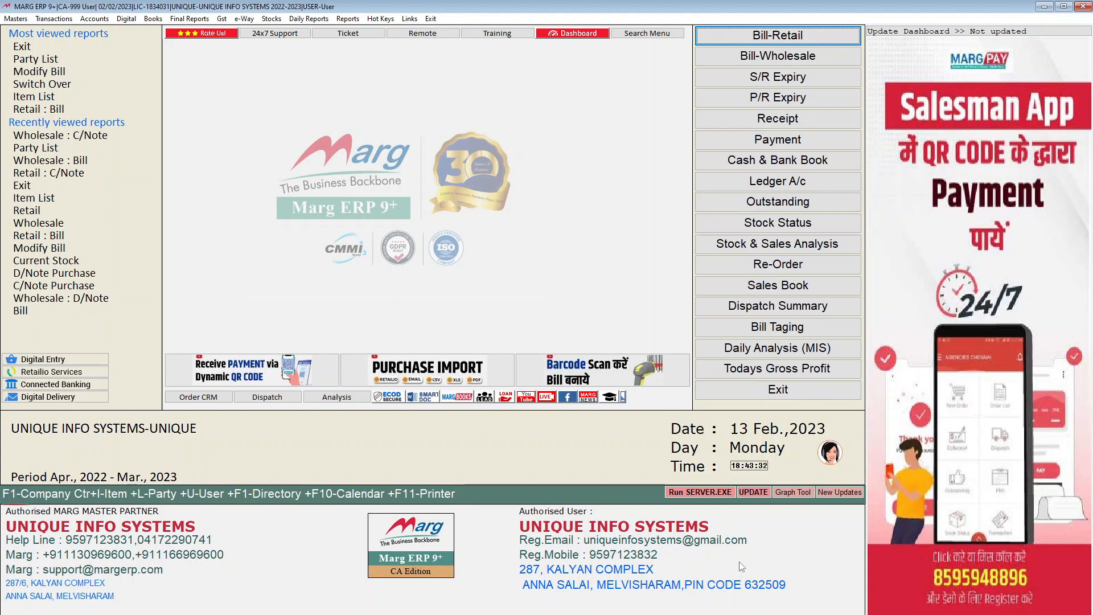
Open the TAJ ENTERPRISES ledger account as a full ledger from 01/04/2022 to 11/02/2023
key("ctrl+l")
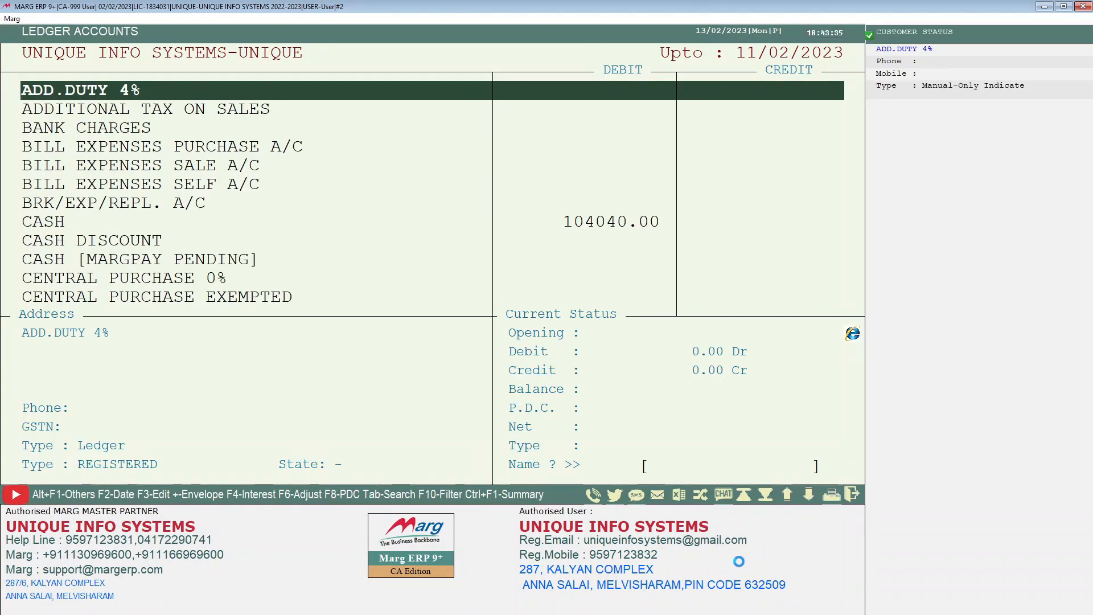
type("TA")
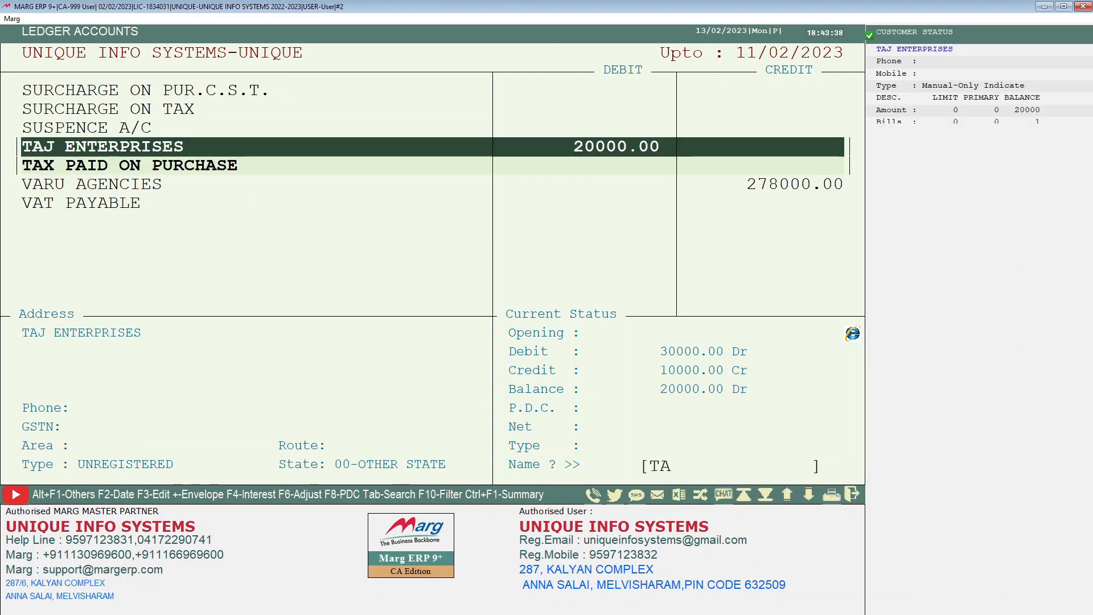
key("Return")
key("Return")
key("Return")
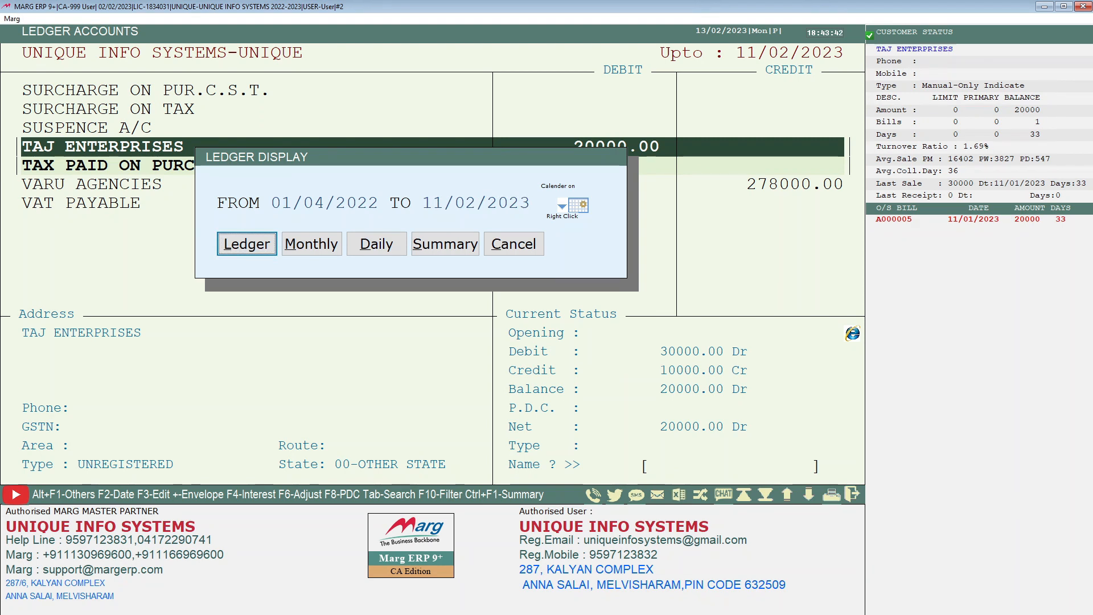
key("Return")
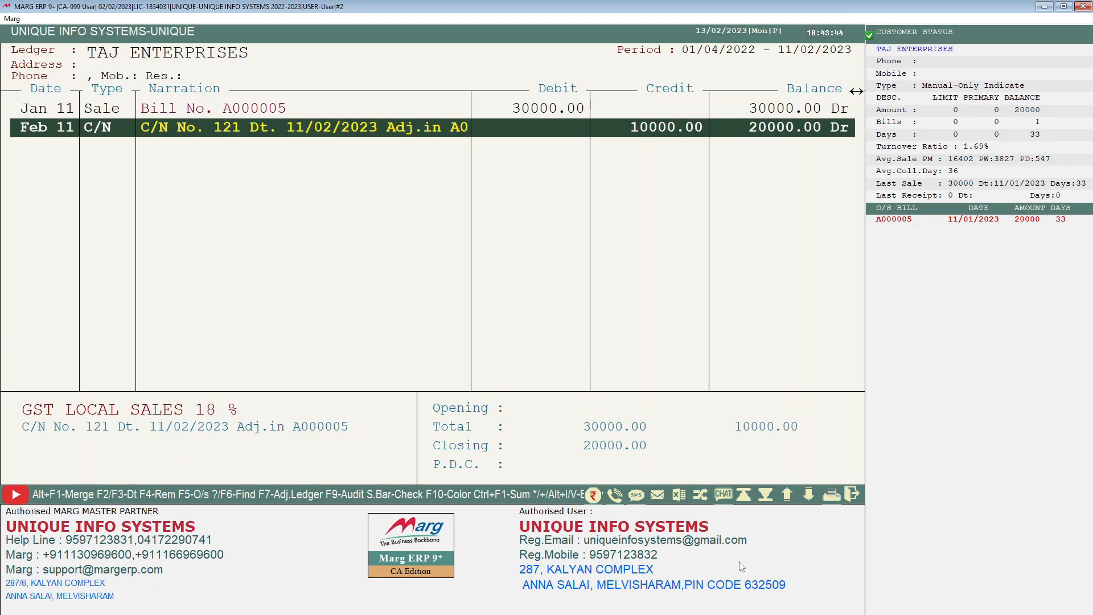
Examine the sale bill A000005 and the credit note entries in the party's ledger
key("Up")
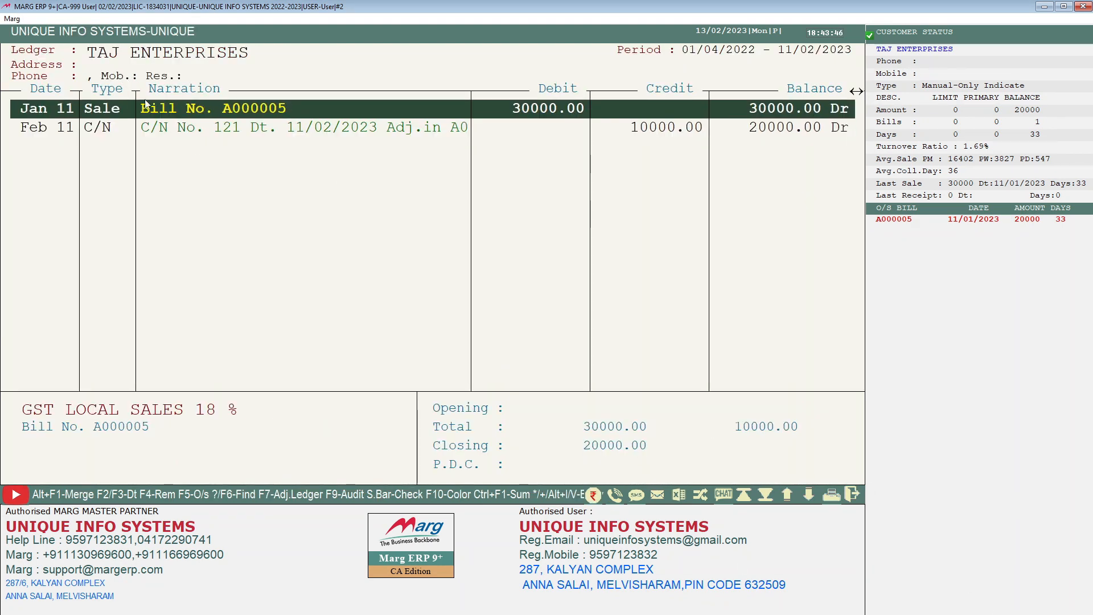
left_click(52, 130)
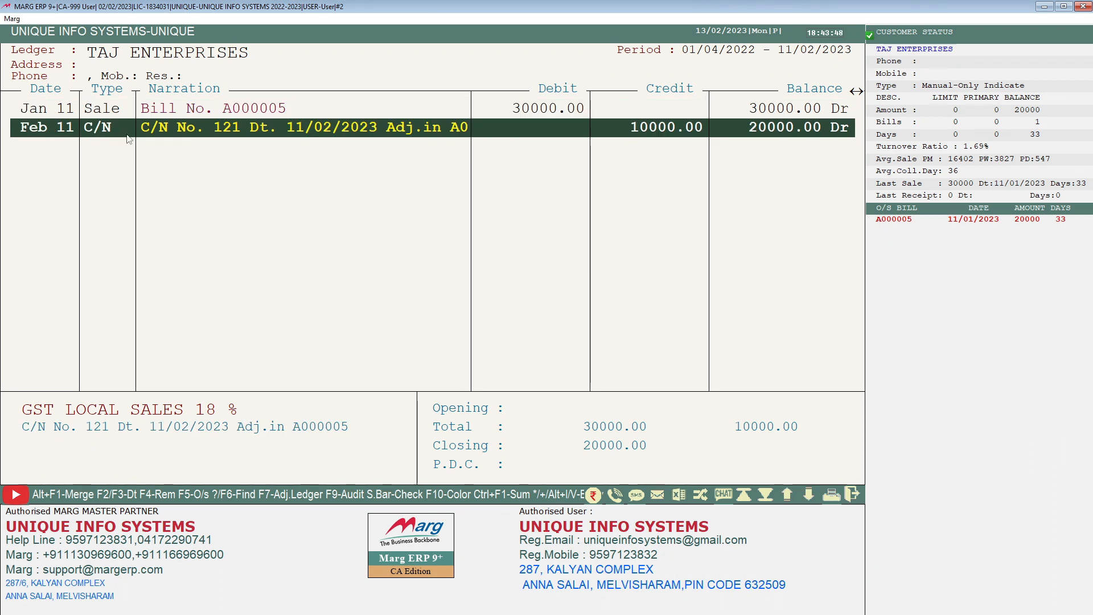
key("Up")
key("Down")
key("Up")
key("Down")
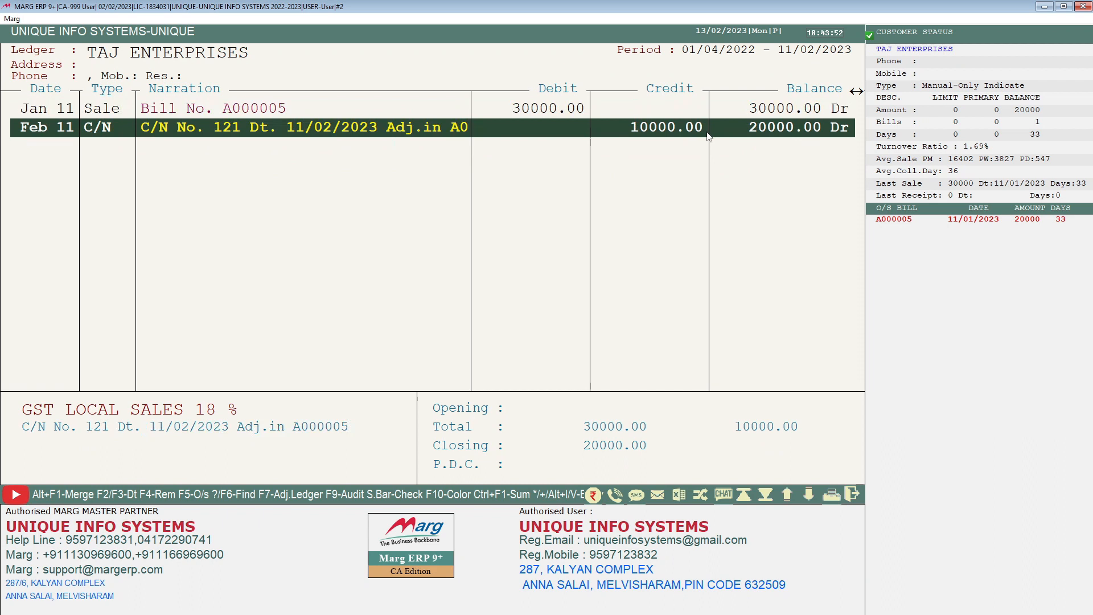
key("Up")
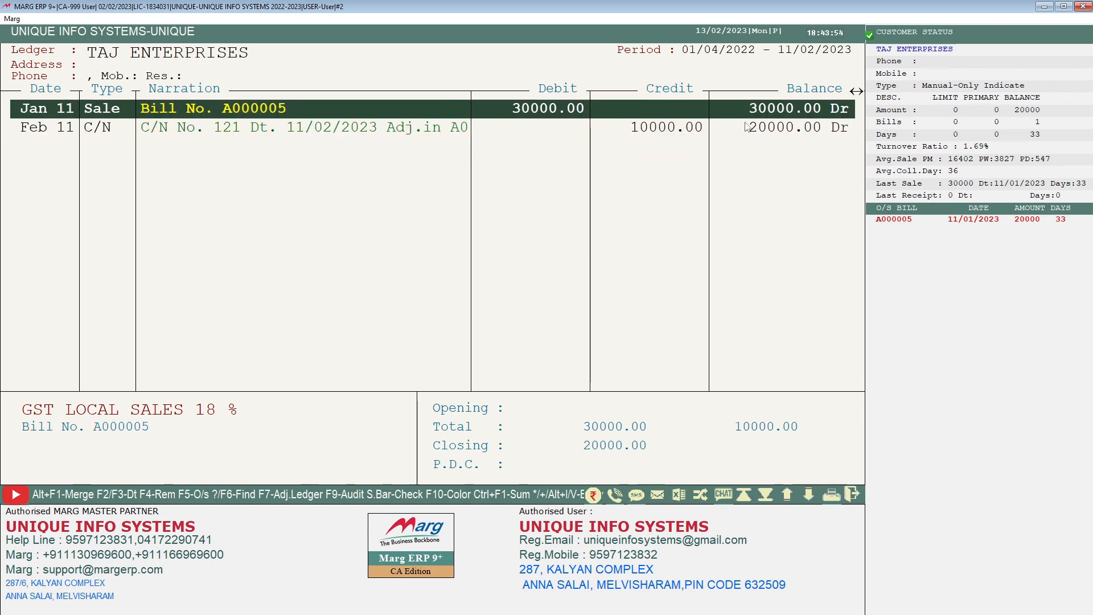
key("Down")
key("Up")
key("Down")
key("Up")
key("Down")
key("Up")
key("Down")
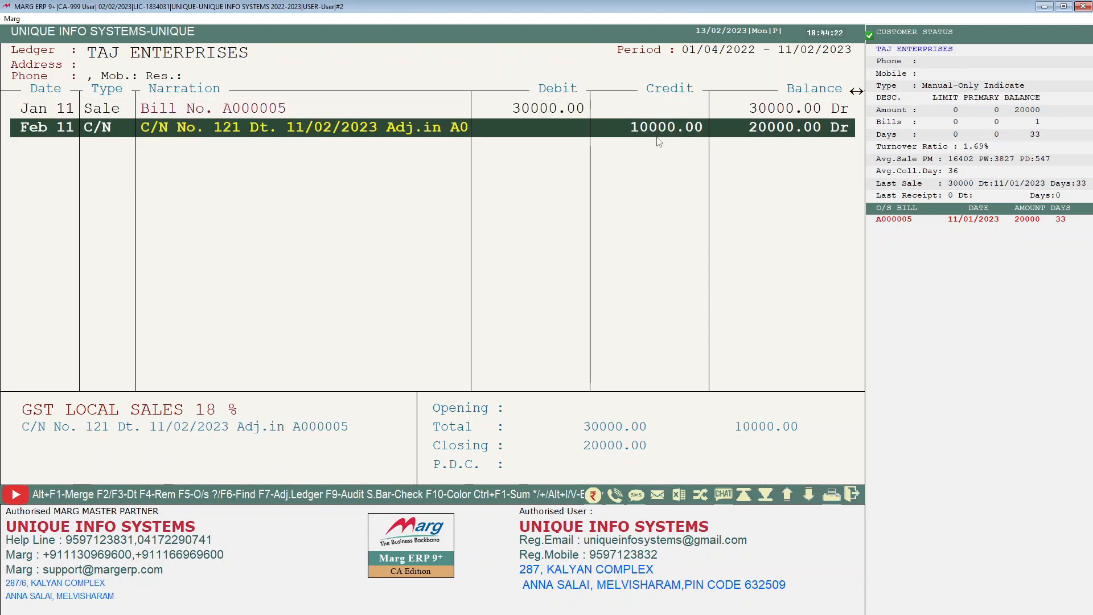
key("Up")
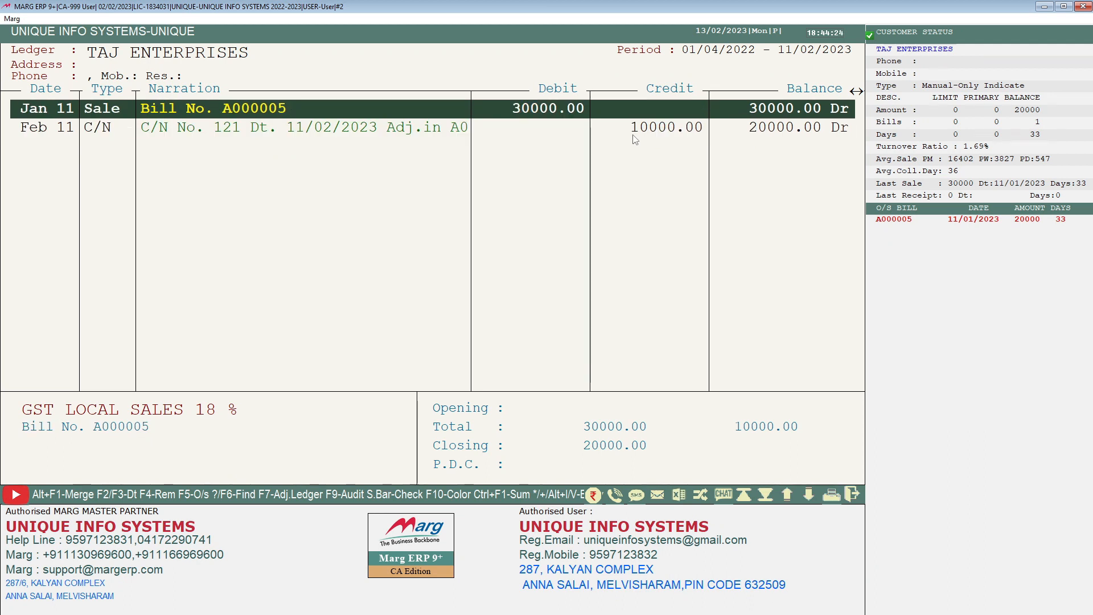
key("Down")
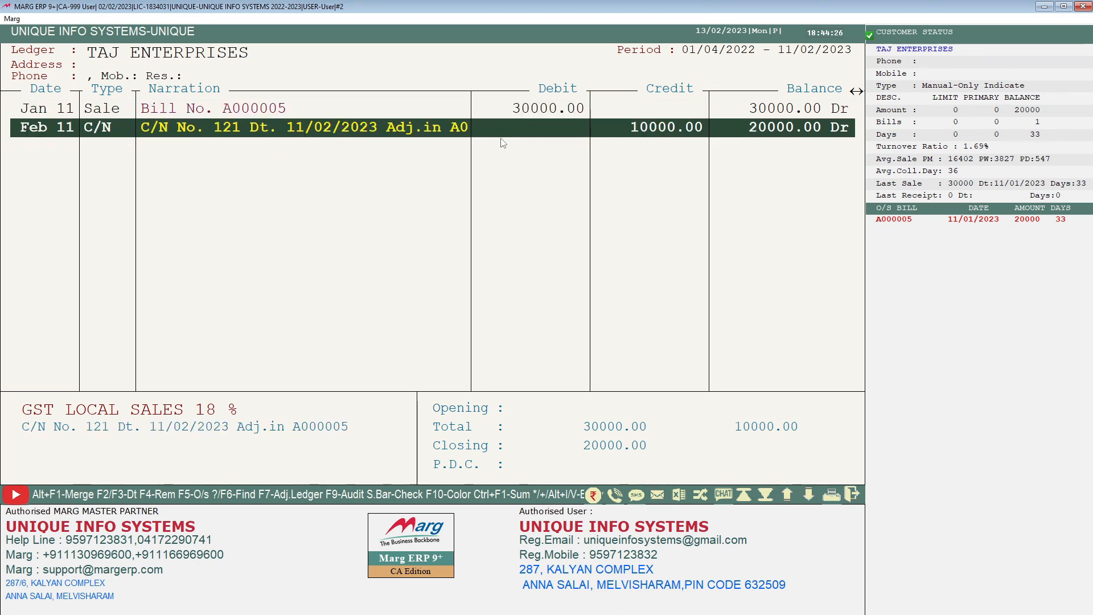
key("Up")
key("Down")
key("Up")
key("Down")
View the full-page ledger print for TAJ ENTERPRISES, then return to the main menu
key("ctrl+p")
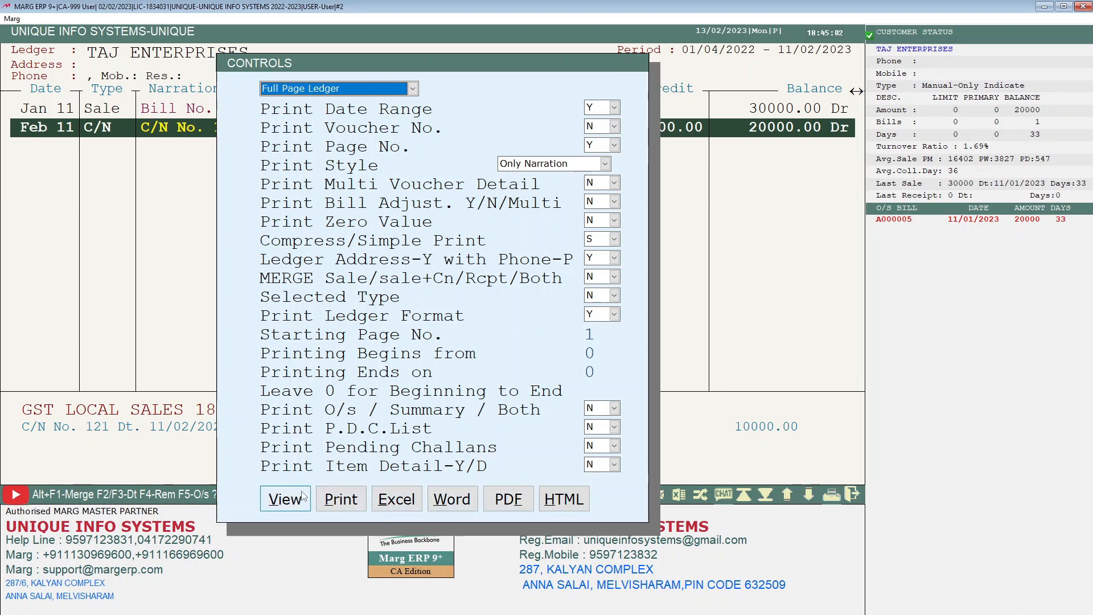
left_click(287, 498)
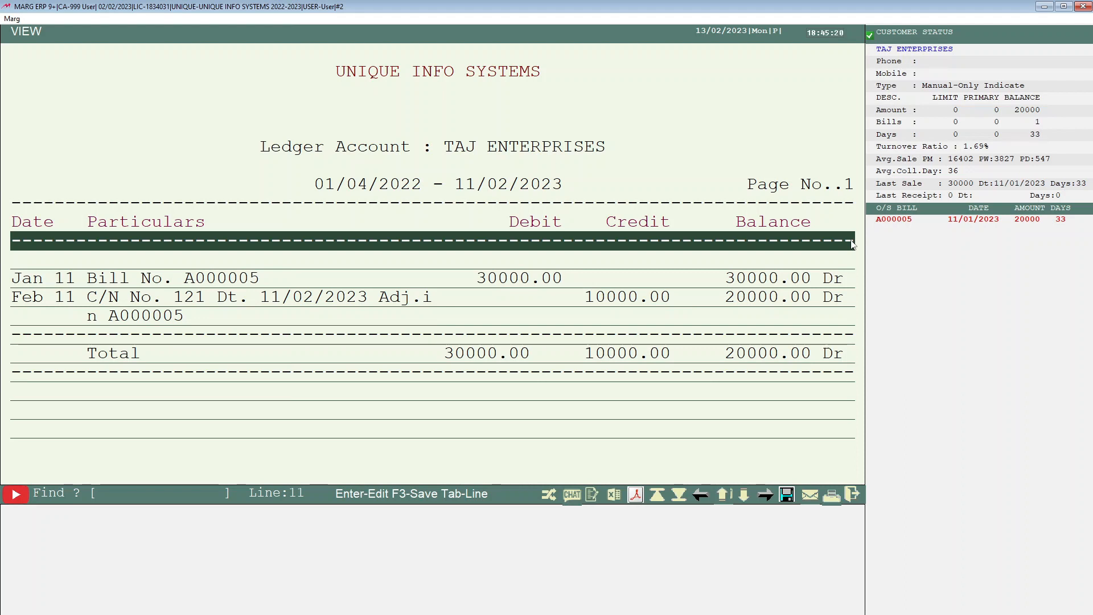
key("Down")
key("Down")
key("Down")
key("Down")
key("Down")
key("Down")
key("Down")
key("Down")
key("Down")
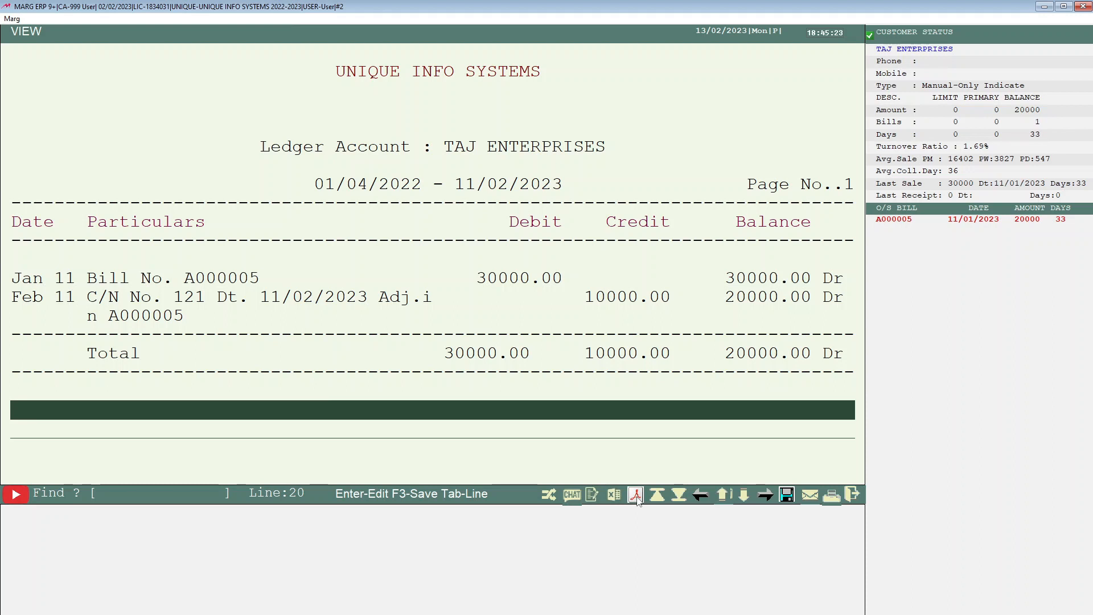
key("Escape")
key("Escape")
key("Escape")
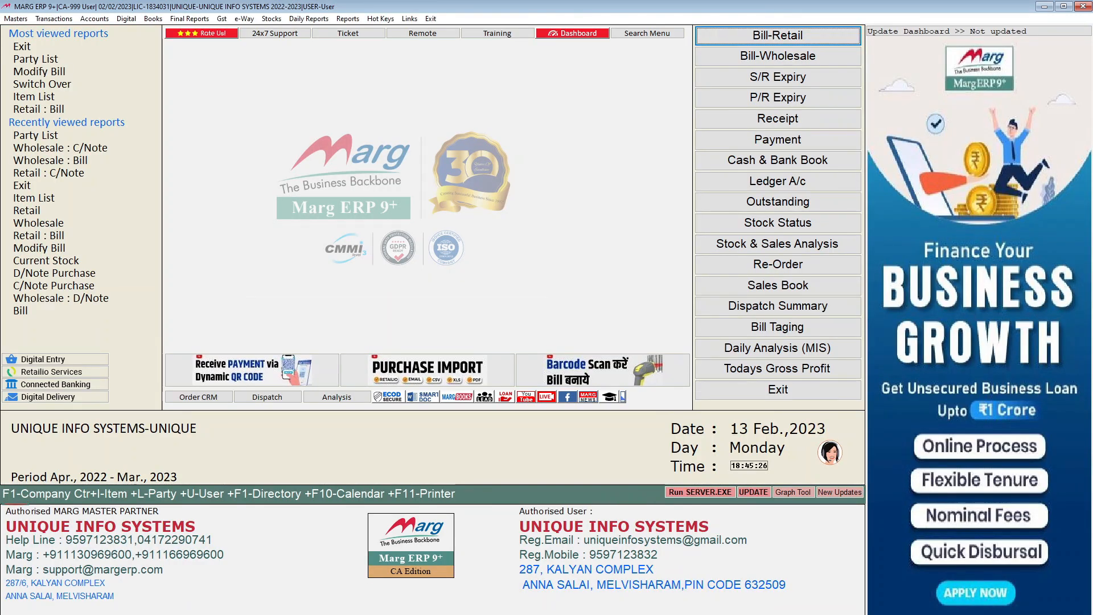